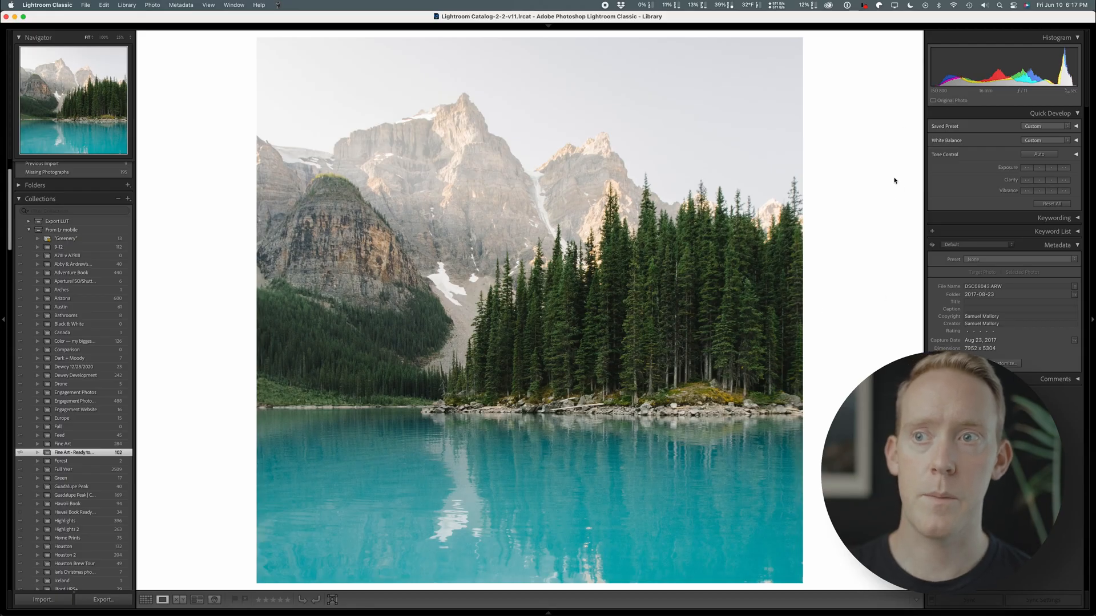
Hide the navigator and collections panel and switch the lake photo to the Develop module.
click(4, 321)
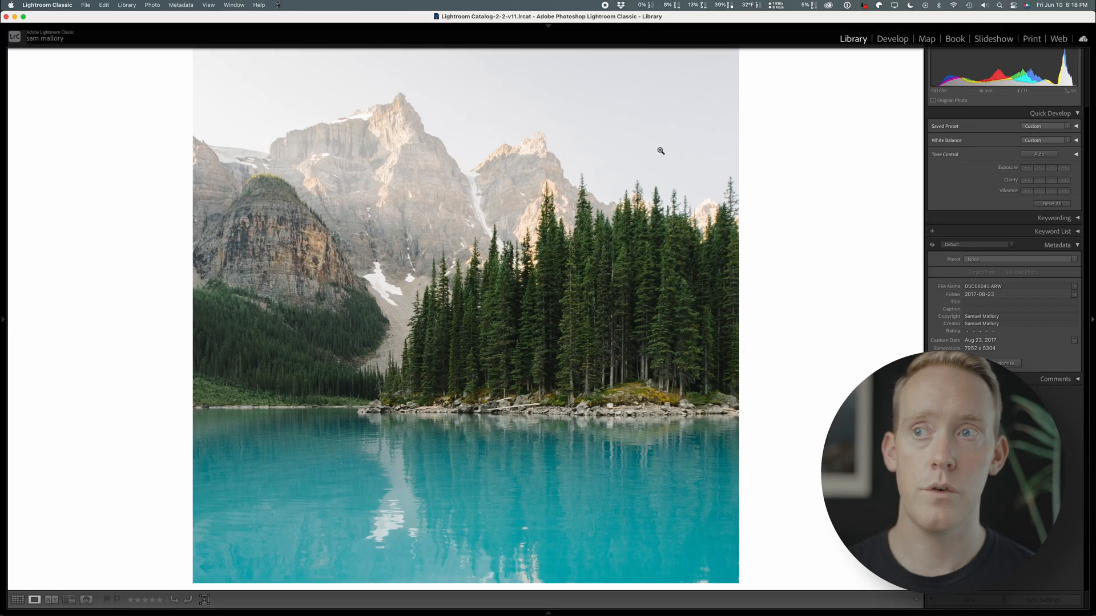
click(893, 37)
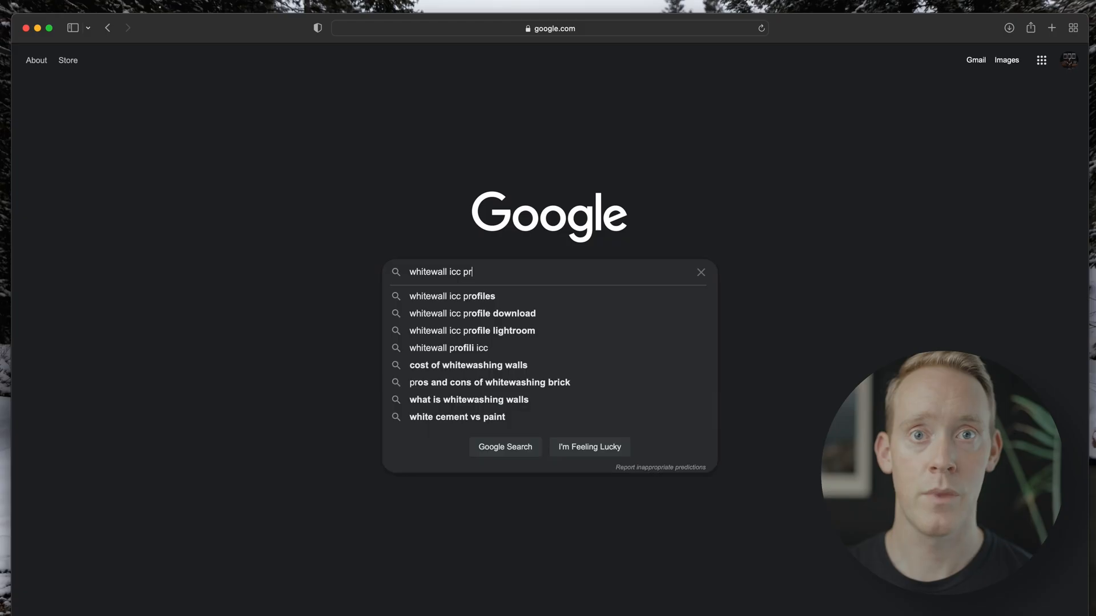
Search the web for "whitewall icc profiles" and examine the profile table on WhiteWall's Proofs & ICC Color Profile page.
text(ofiles)
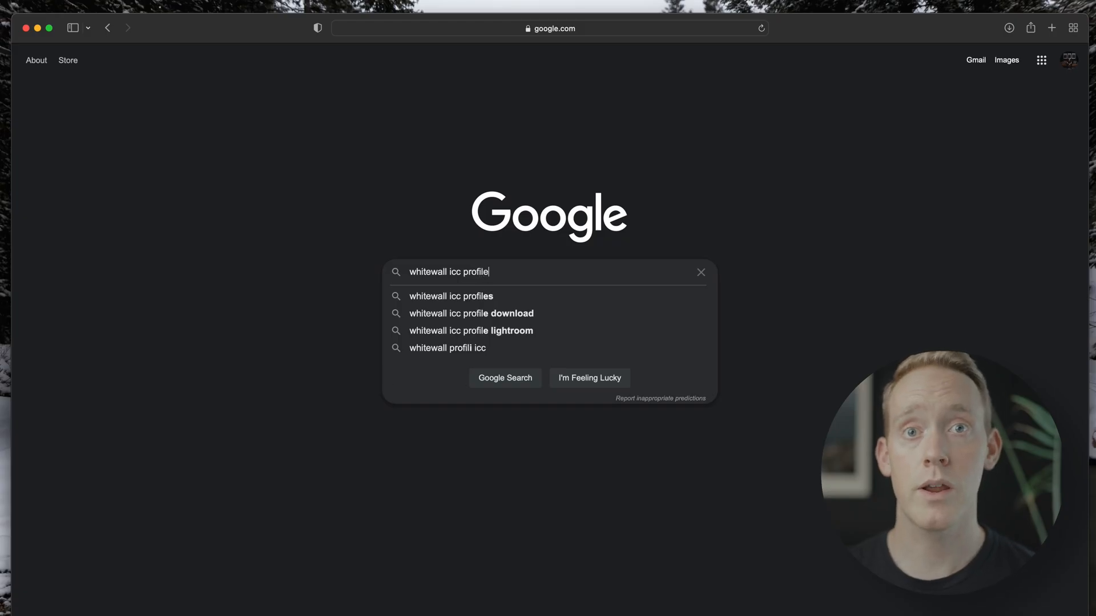
key(Return)
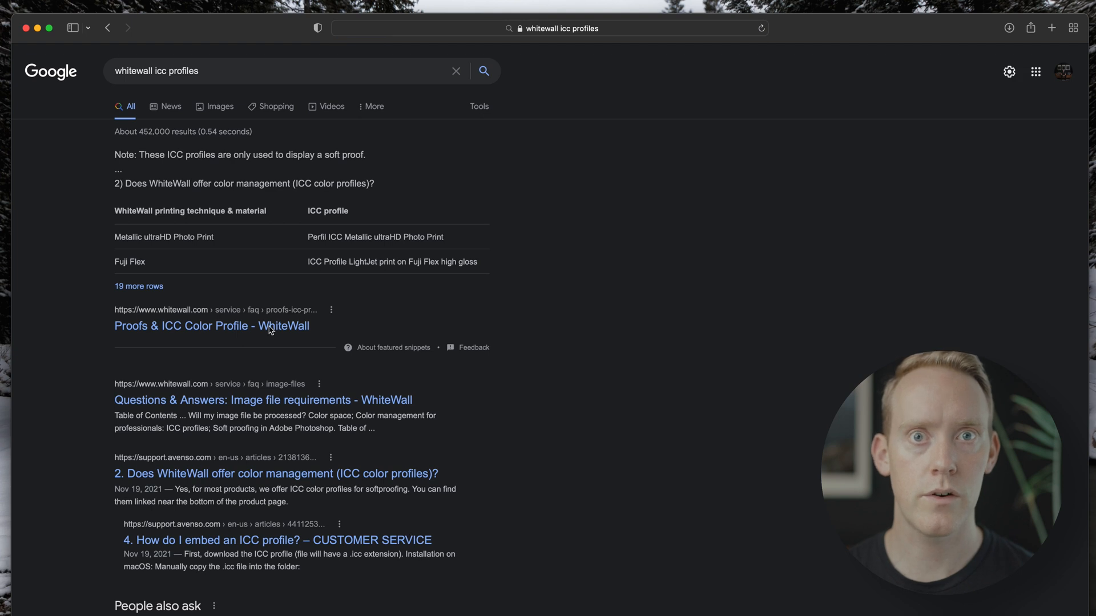
click(256, 324)
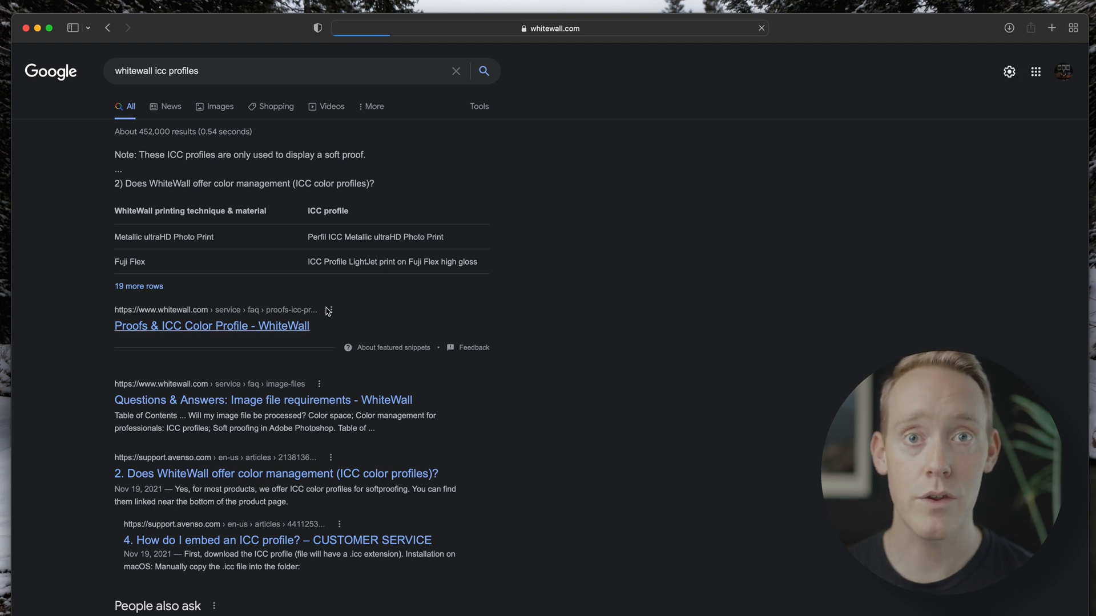
scroll(798, 395, down, 6)
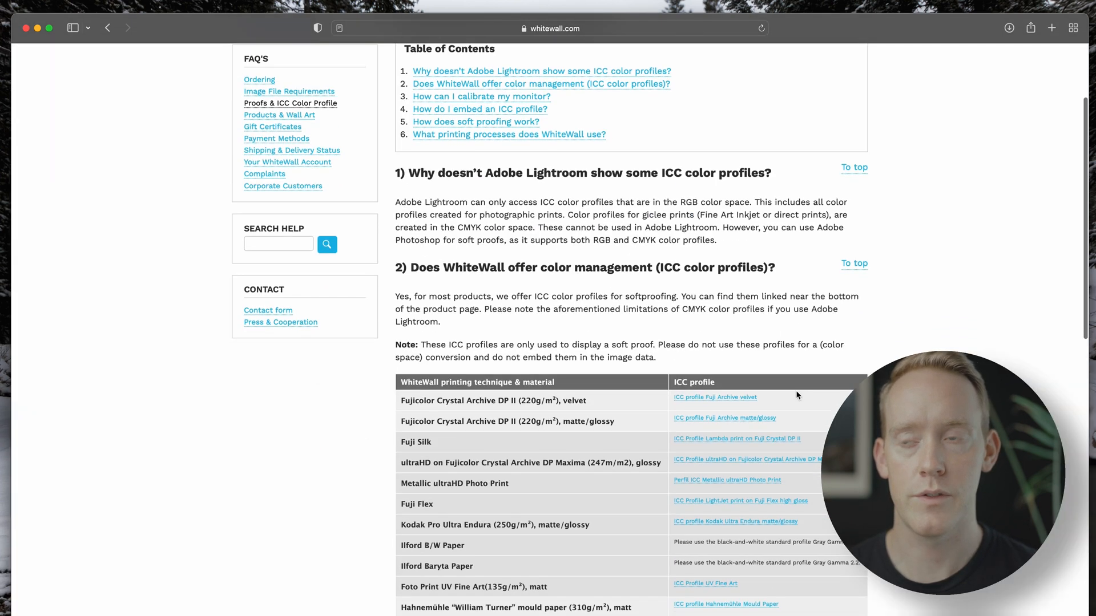
scroll(571, 225, down, 1)
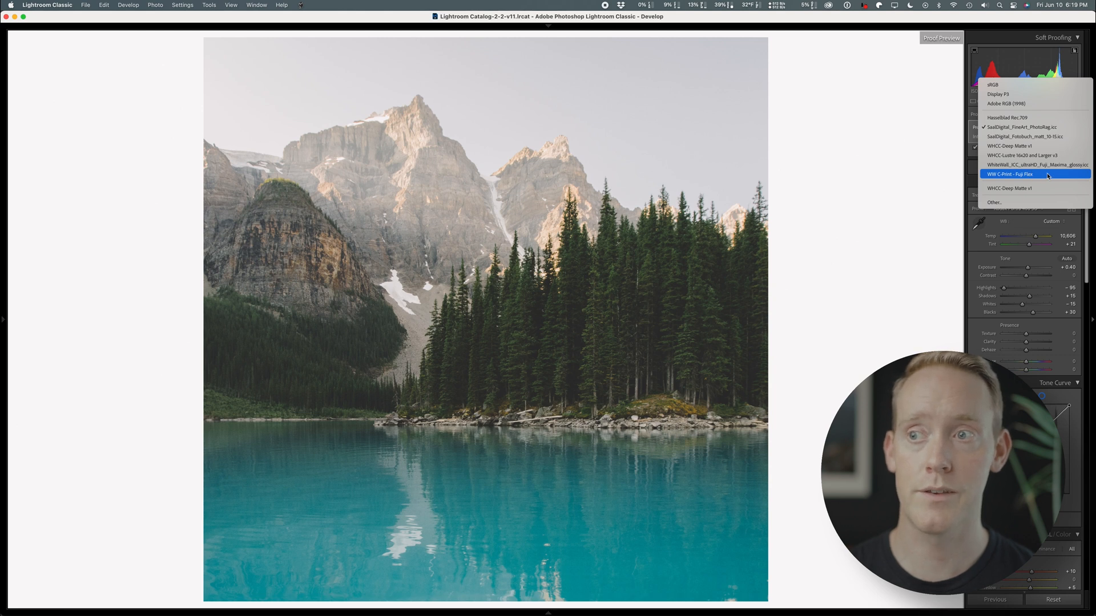
Soft-proof the photo with the WW C-Print - Fuji Flex profile, and return to SaalDigital_FineArt_PhotoRag.icc for comparison.
click(1047, 175)
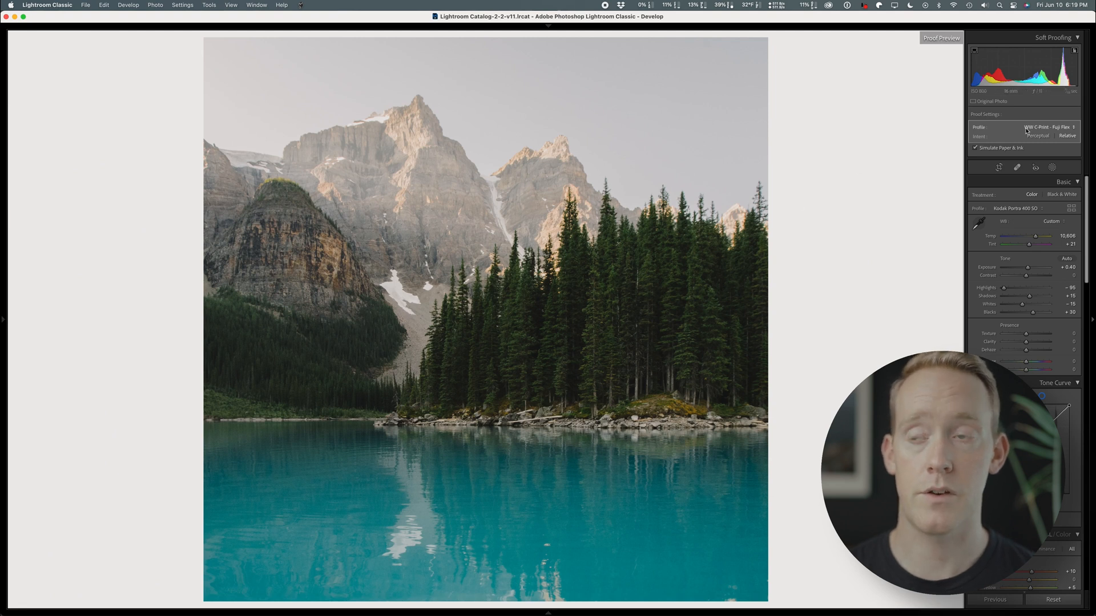
click(1044, 128)
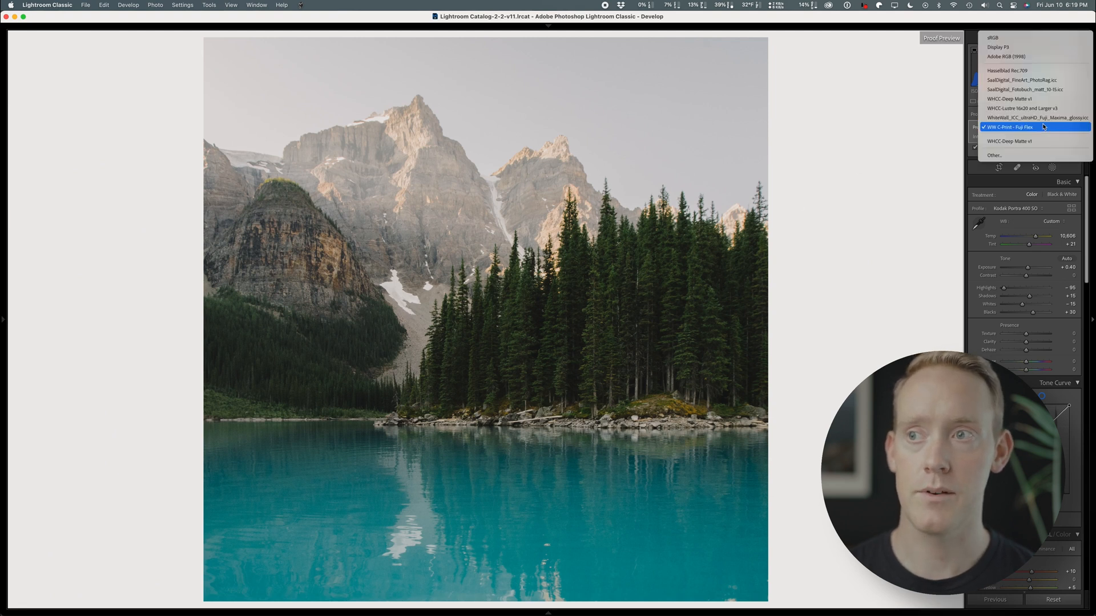
click(1049, 82)
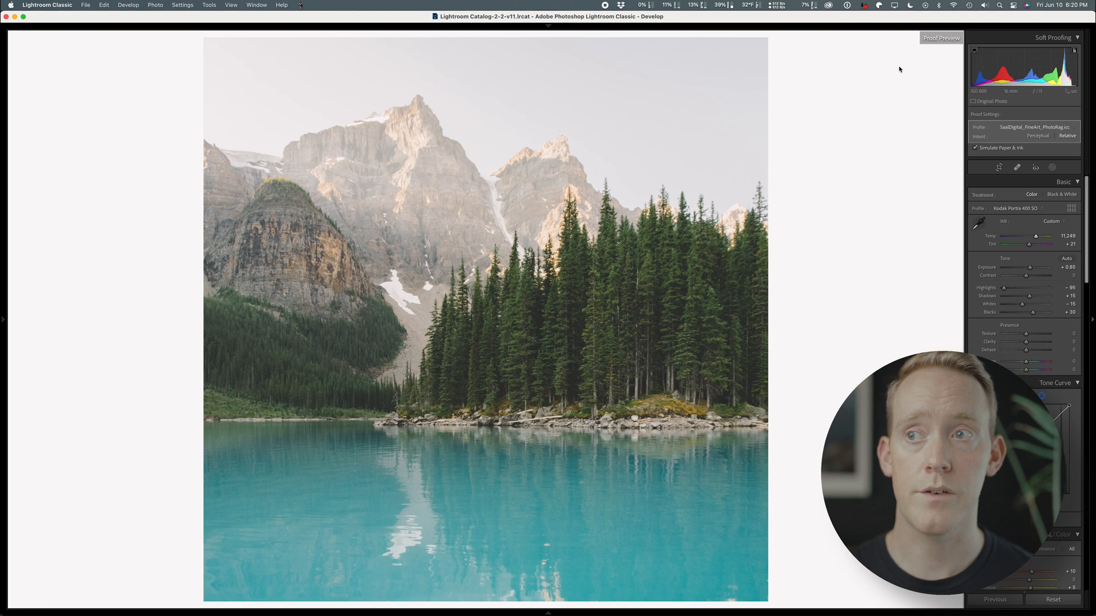
Toggle soft proofing off and on to compare the photo with its print simulation.
key(s)
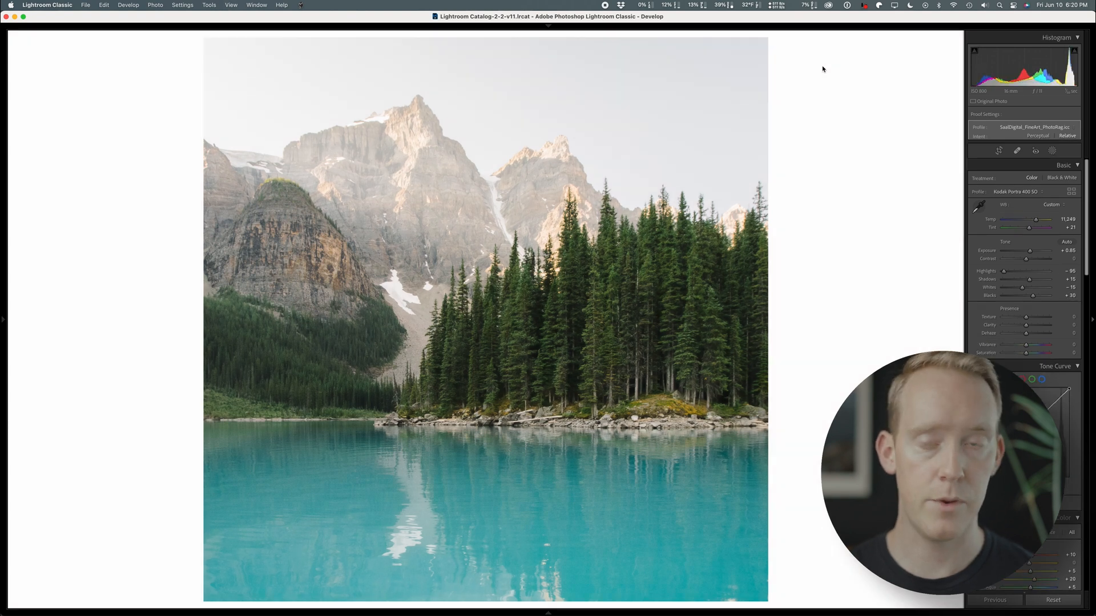
key(s)
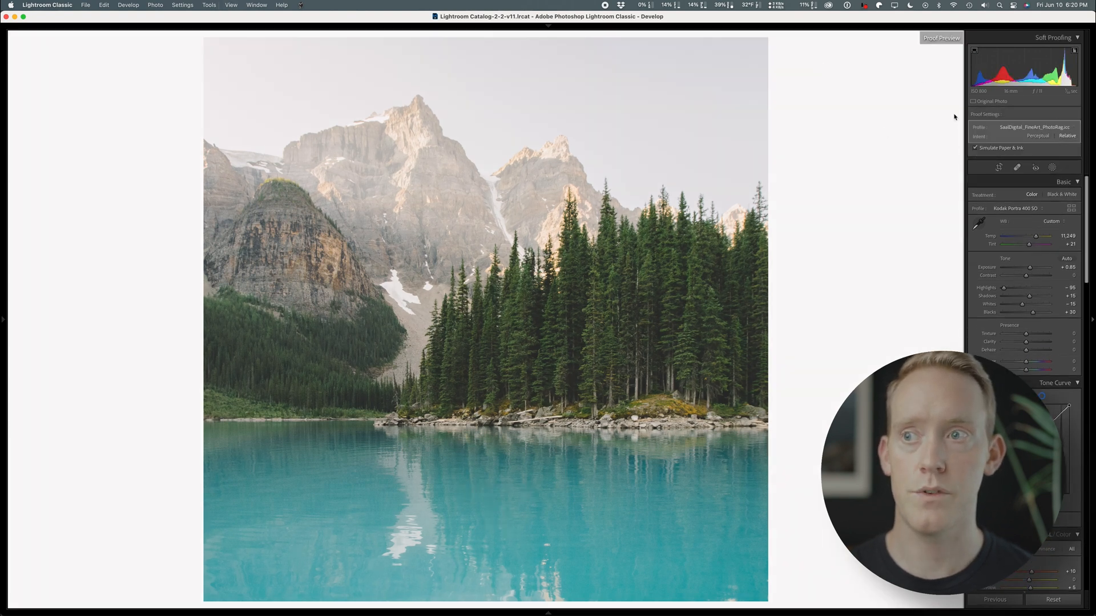
click(231, 5)
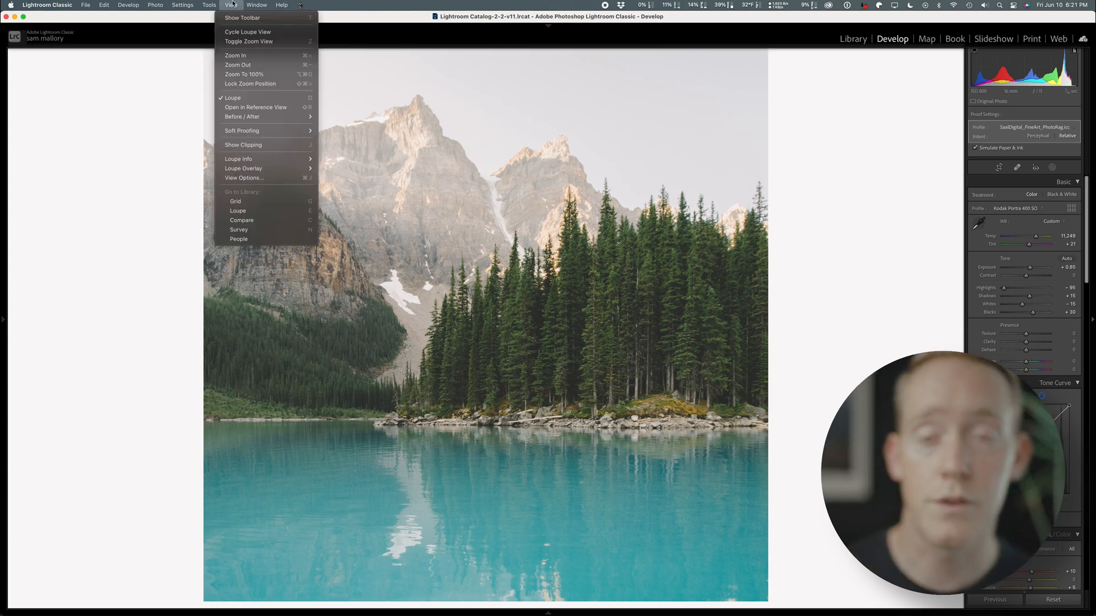
click(808, 185)
key(s)
key(s)
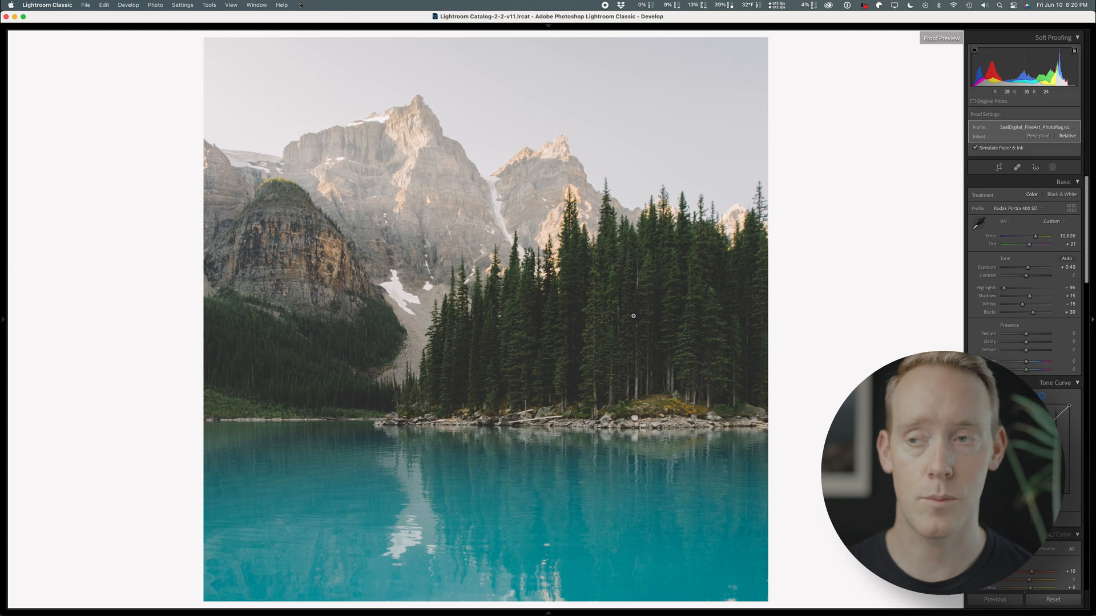
Raise the photo's exposure to +0.85 and send it to Adobe Photoshop 2022 for editing.
drag(1030, 272, 1032, 272)
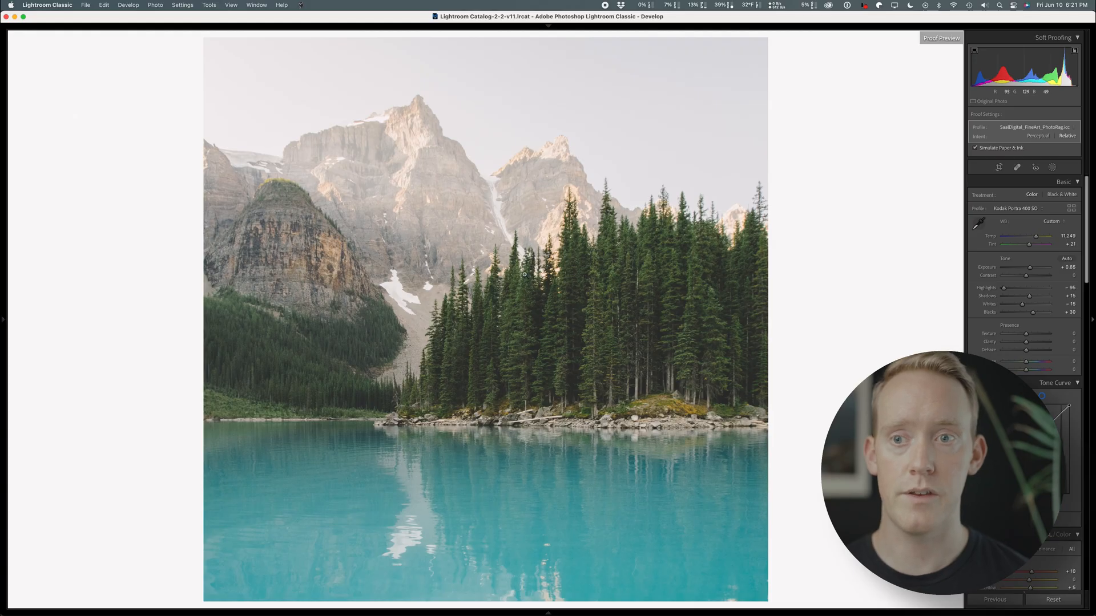
click(155, 5)
mouse_move(268, 55)
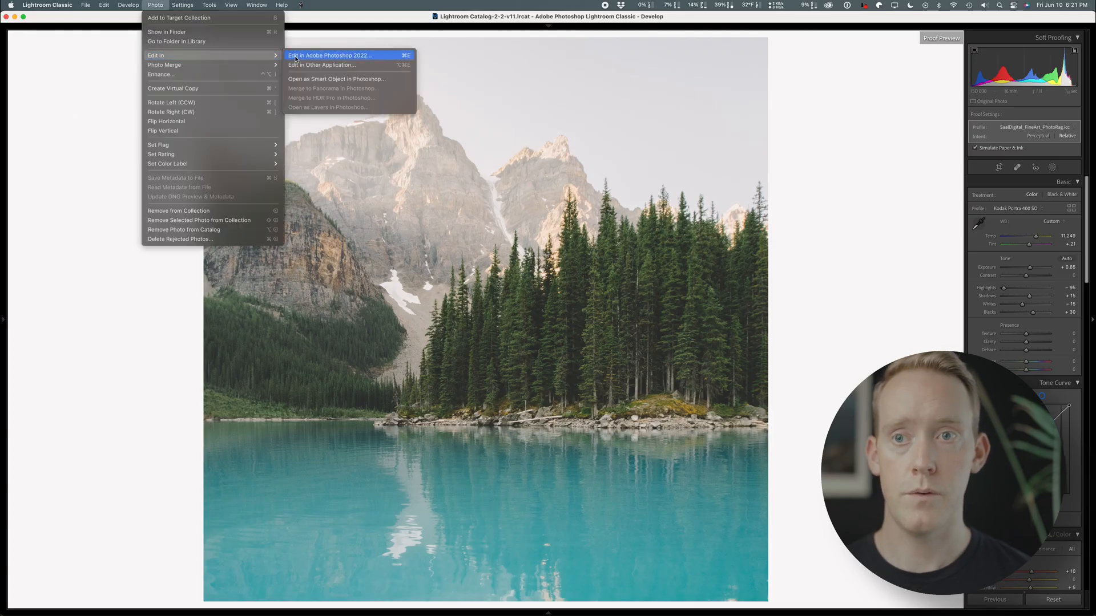
click(295, 56)
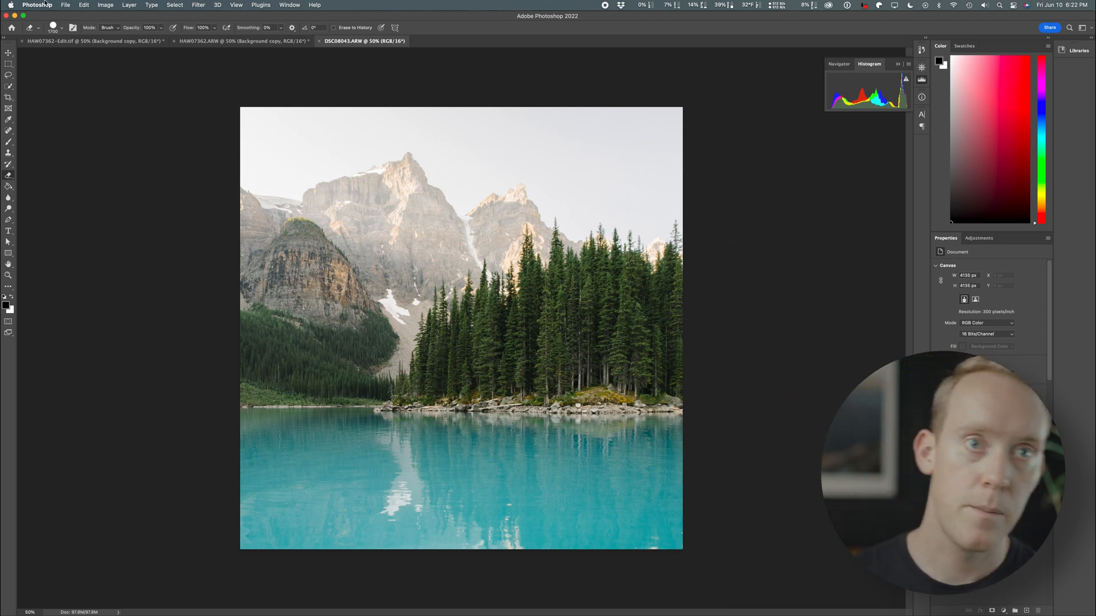
Open the image size settings for the lake photo and keep inches as the width unit.
click(105, 5)
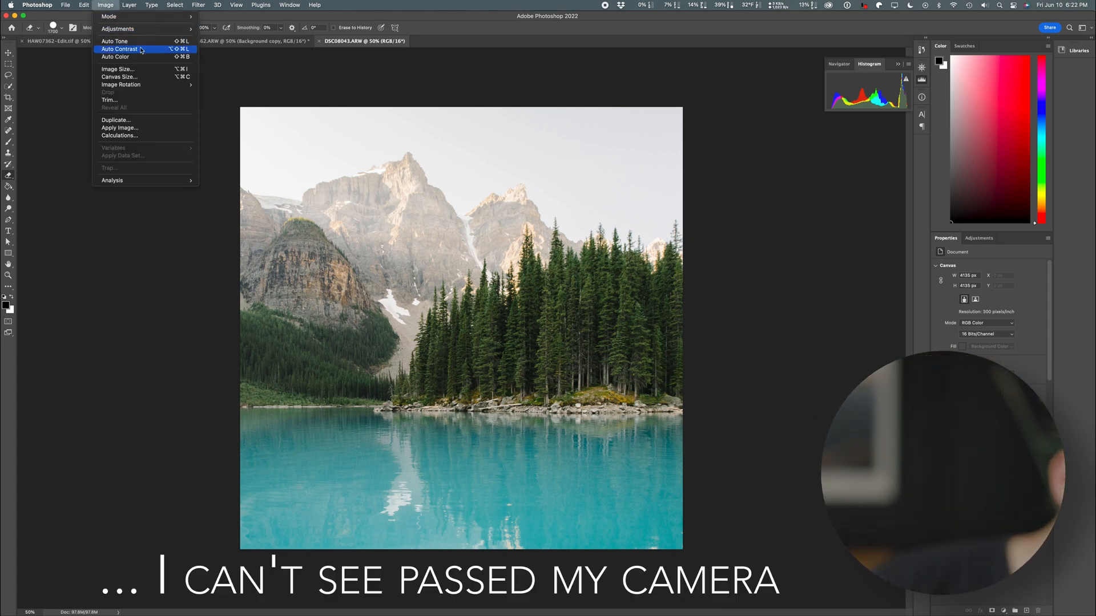
click(131, 69)
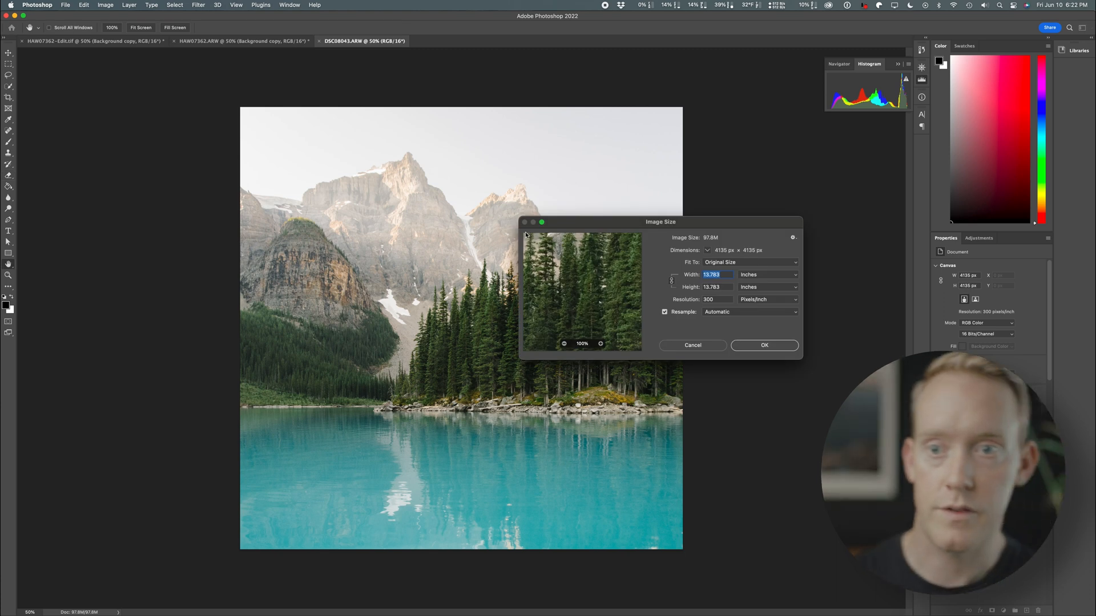
drag(683, 225, 729, 212)
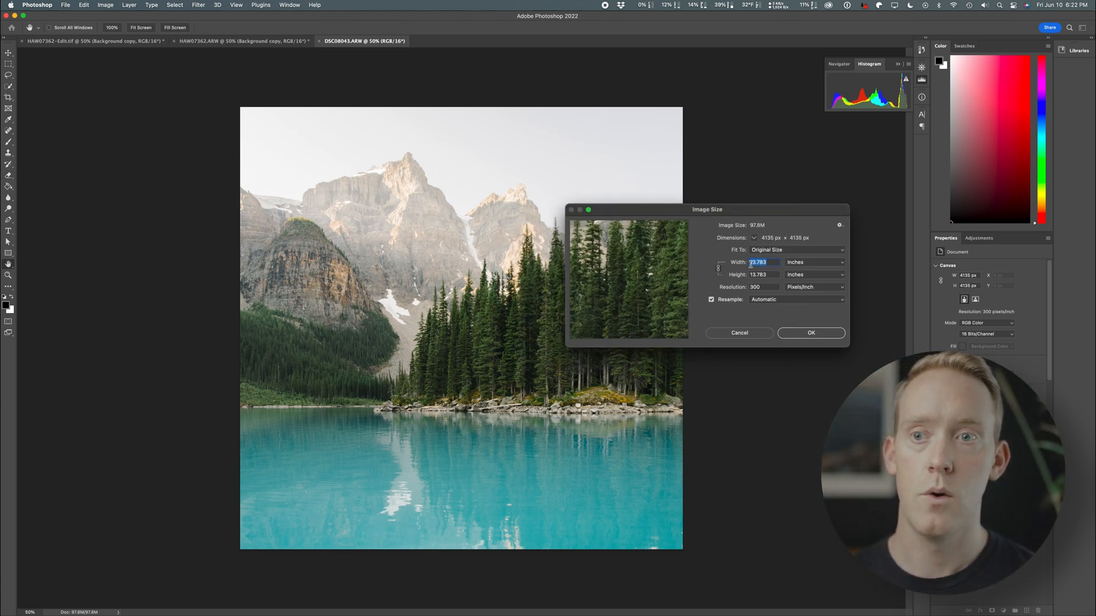
click(808, 263)
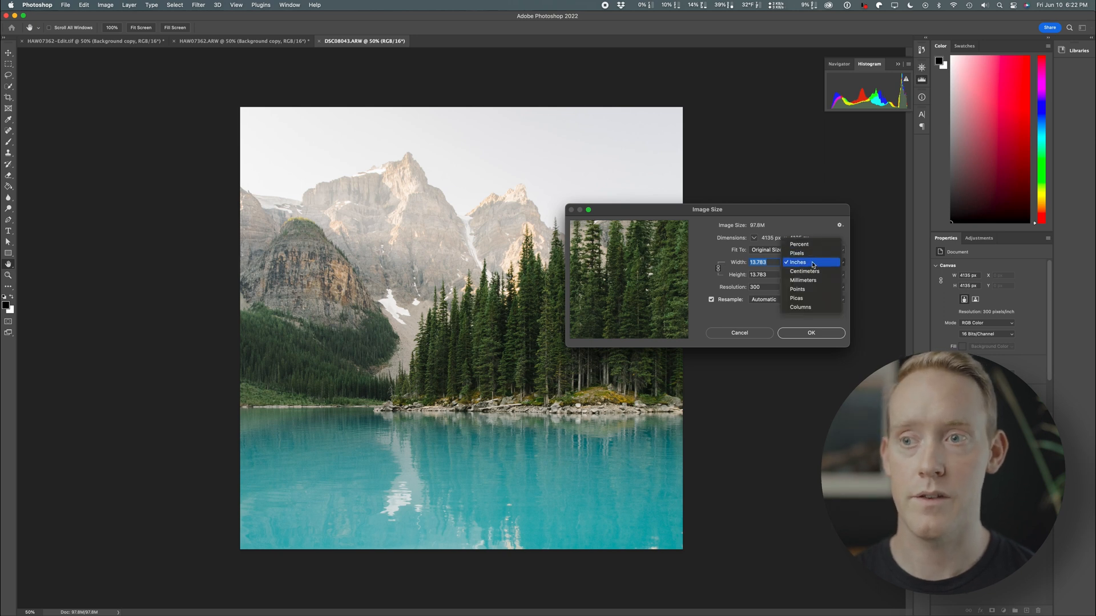
click(798, 263)
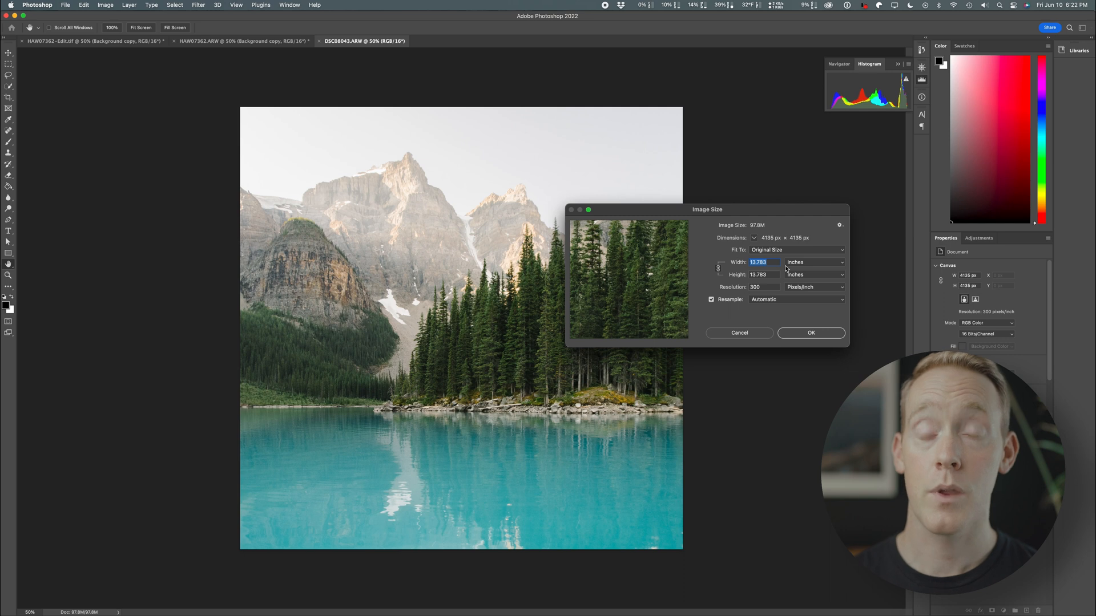
Try a resolution of 350 pixels/inch for the image, and set it back to 300.
key(Tab)
key(Tab)
drag(789, 215, 847, 199)
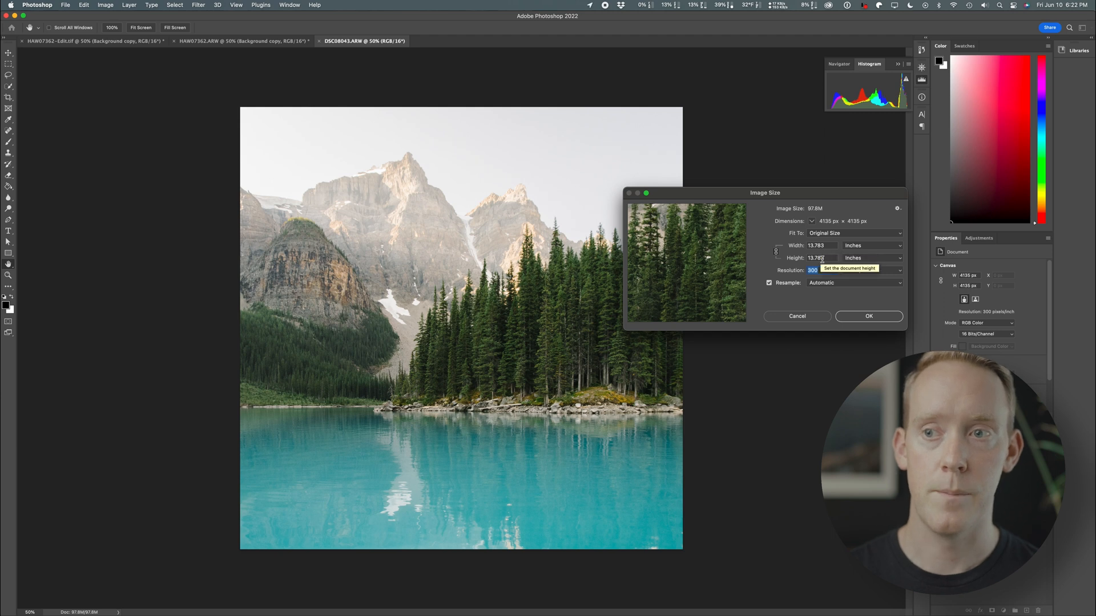
text(350)
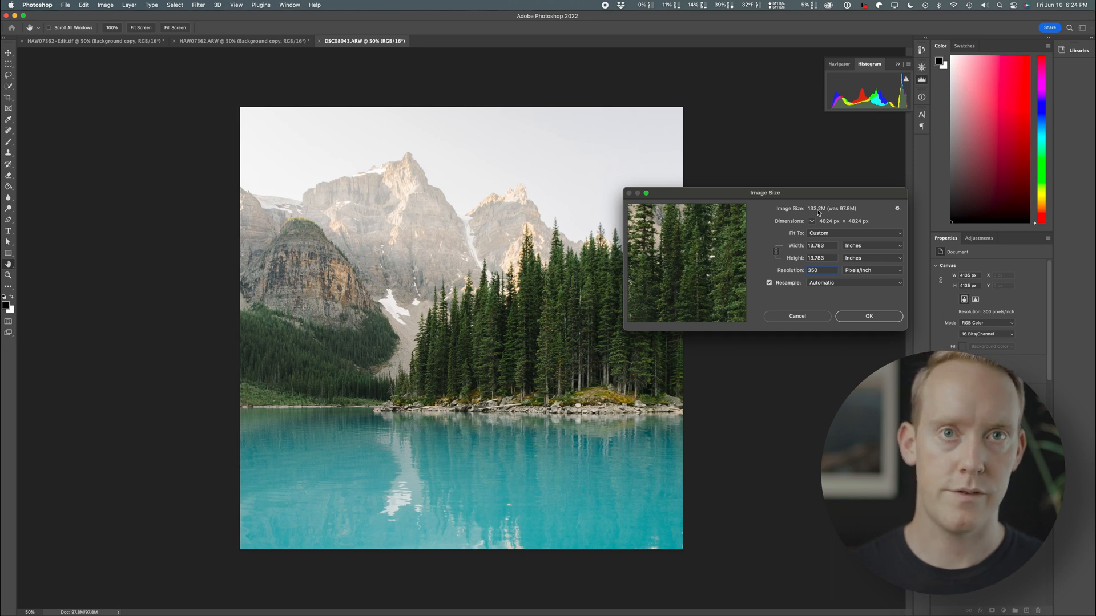
key(BackSpace)
key(BackSpace)
text(00)
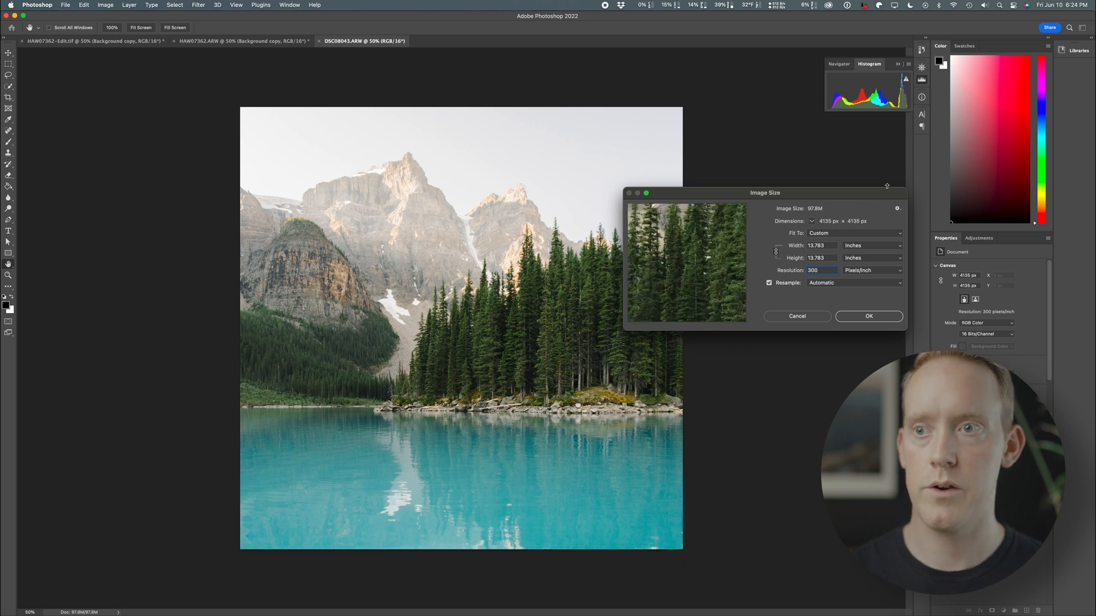
Resize the image to 12 by 12 inches at a resolution of 340 pixels/inch.
double_click(823, 245)
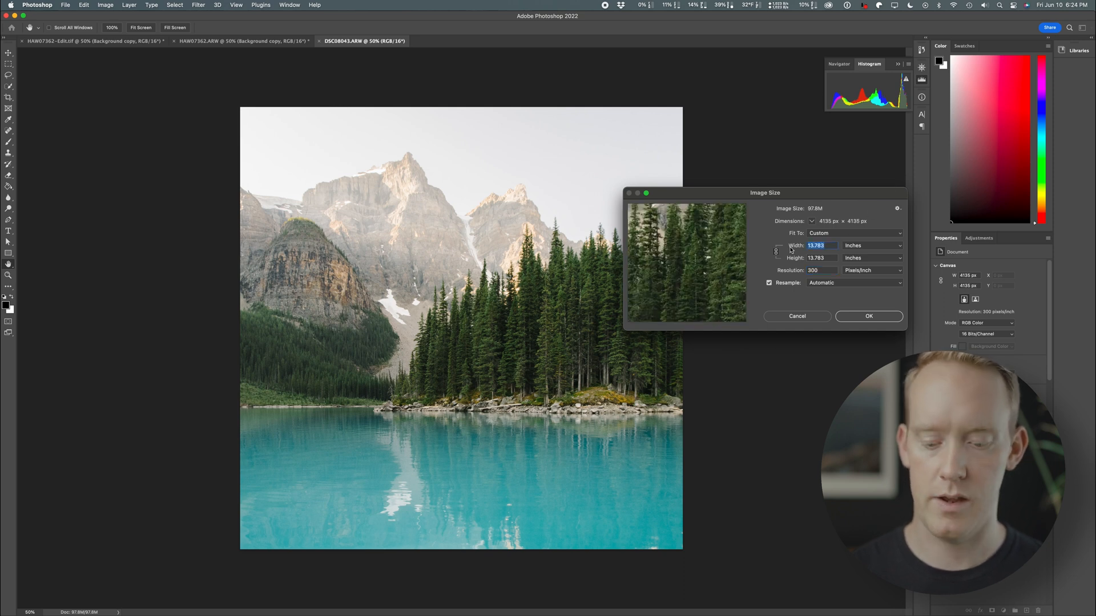
text(12)
double_click(823, 270)
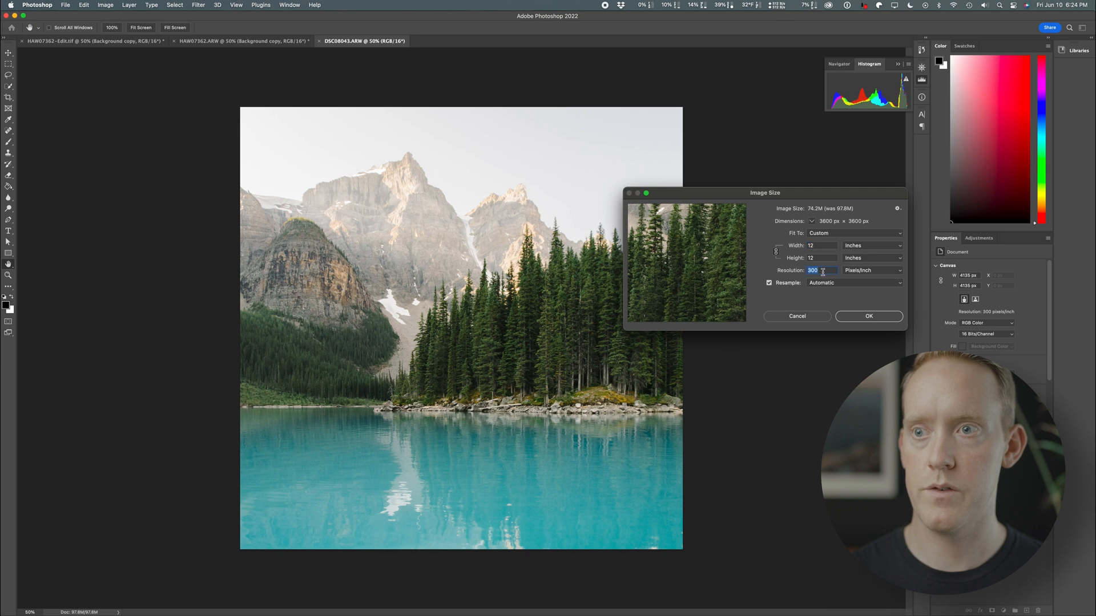
text(350)
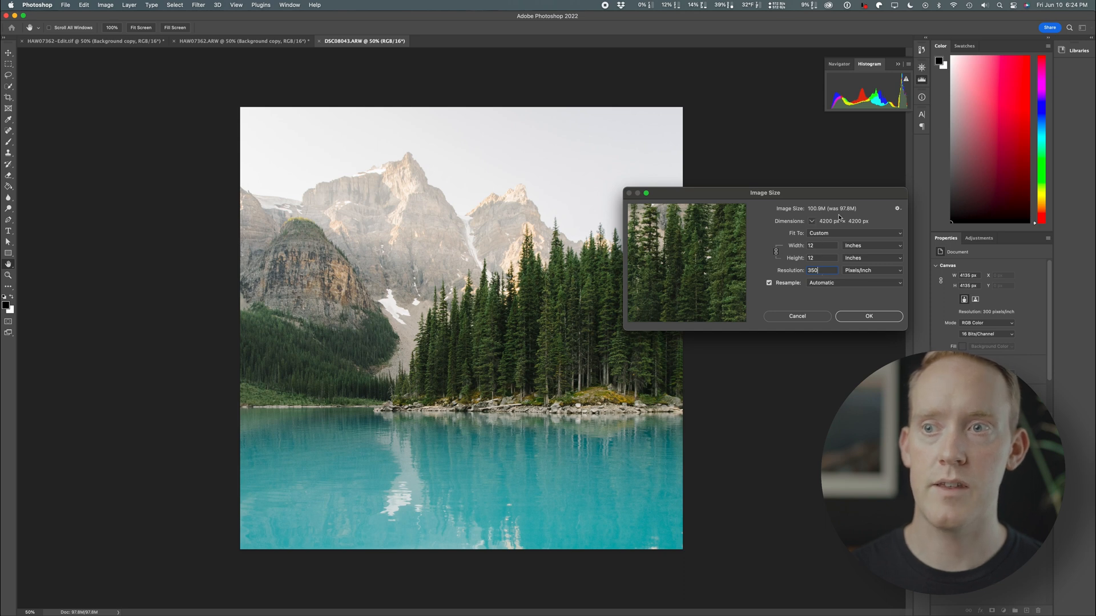
key(BackSpace)
key(BackSpace)
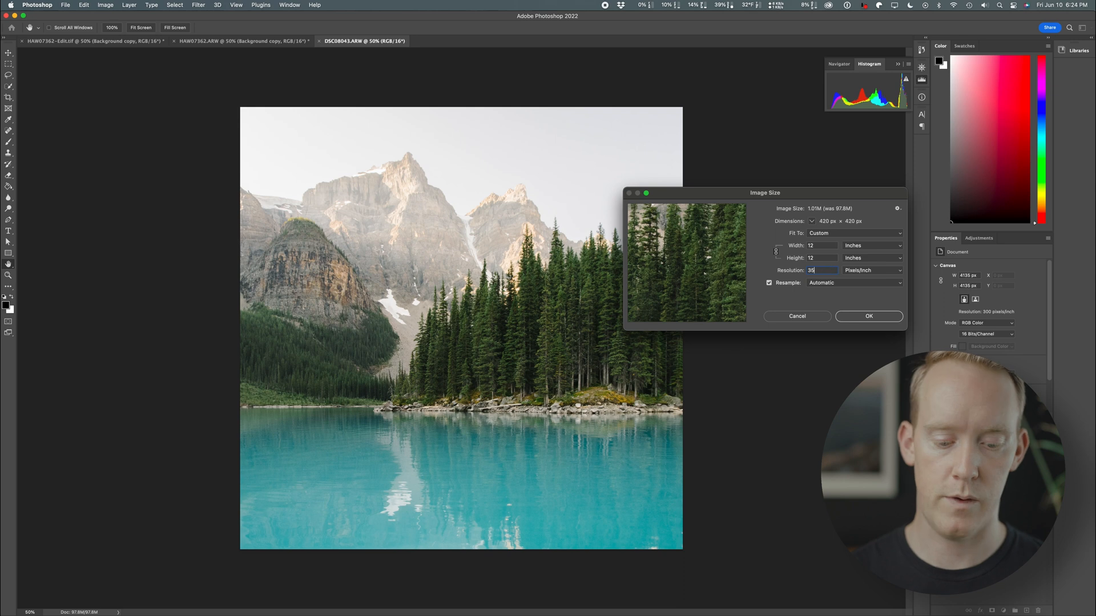
text(40)
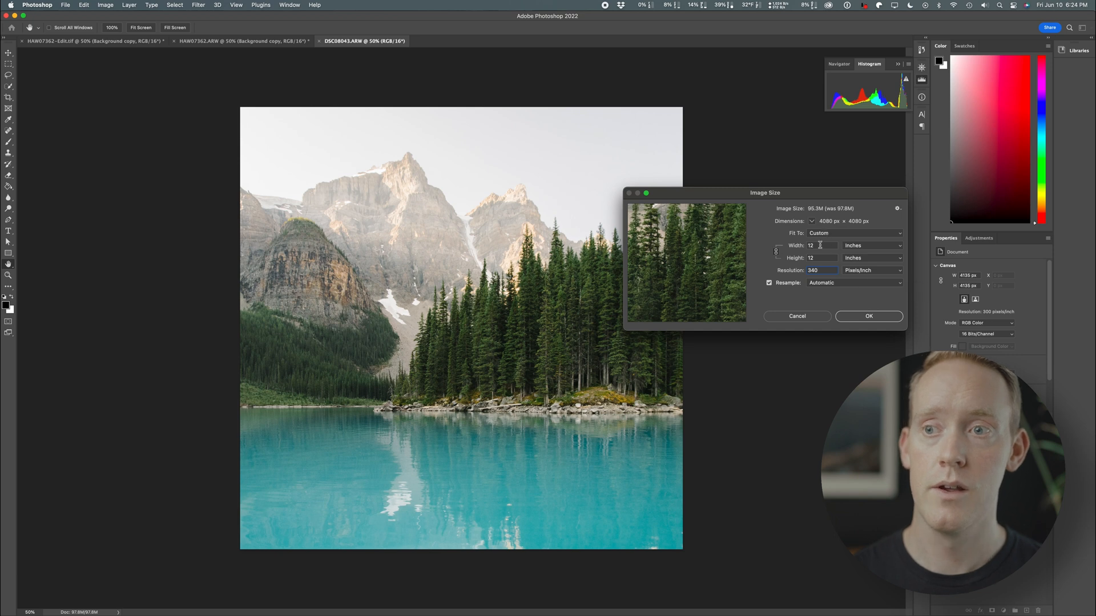
click(860, 315)
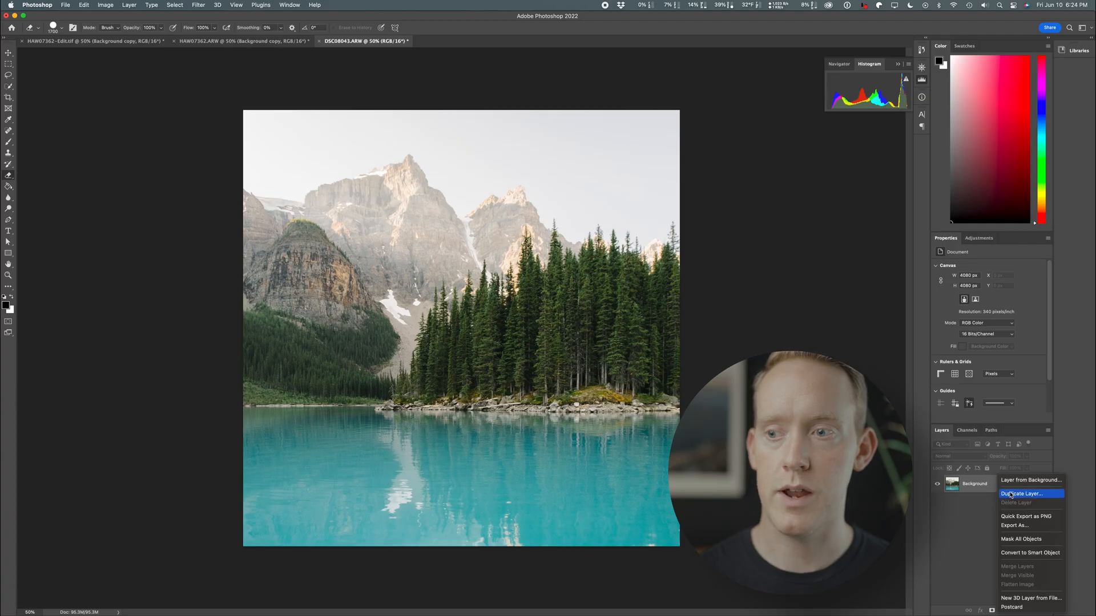
Duplicate the Background layer within the same document, keeping the suggested name.
click(1011, 495)
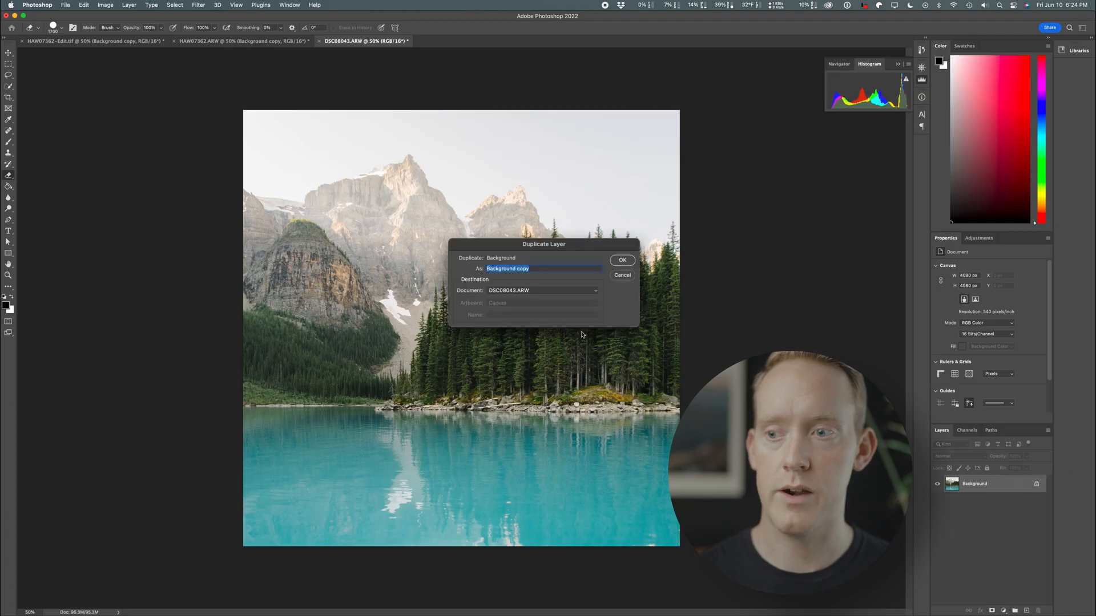
click(619, 256)
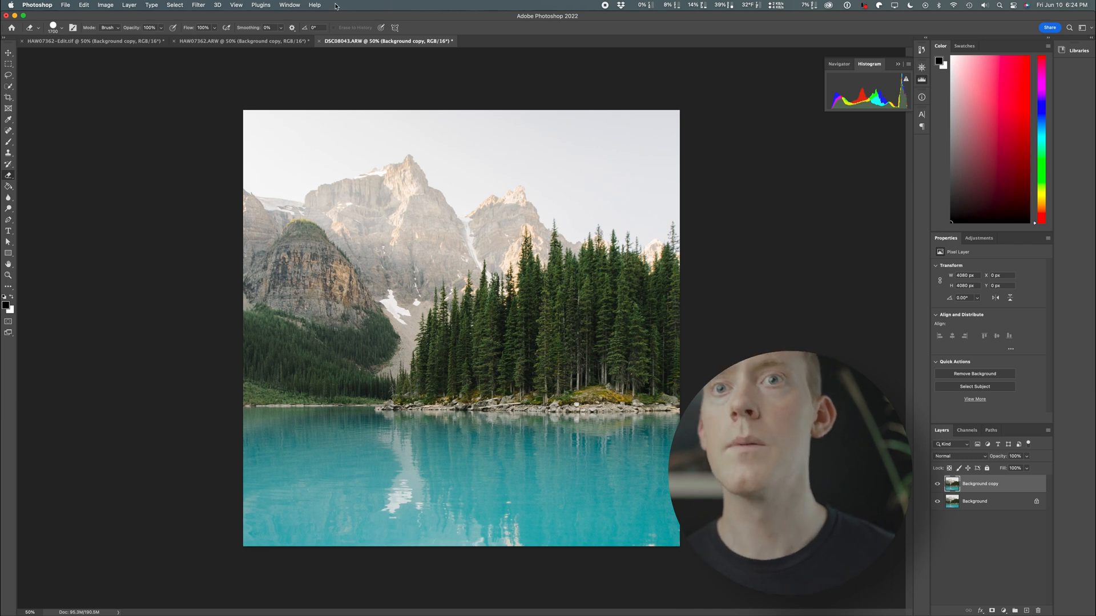
Apply a High Pass filter with a 2.3-pixel radius to the Background copy layer and set its blend mode to Overlay.
click(199, 5)
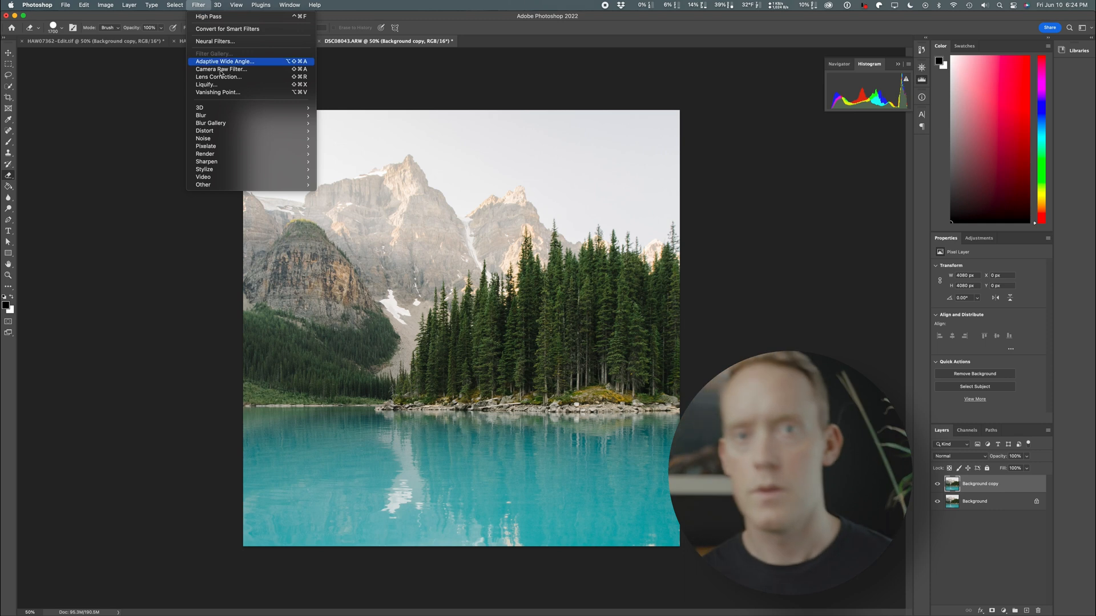
mouse_move(239, 123)
mouse_move(273, 185)
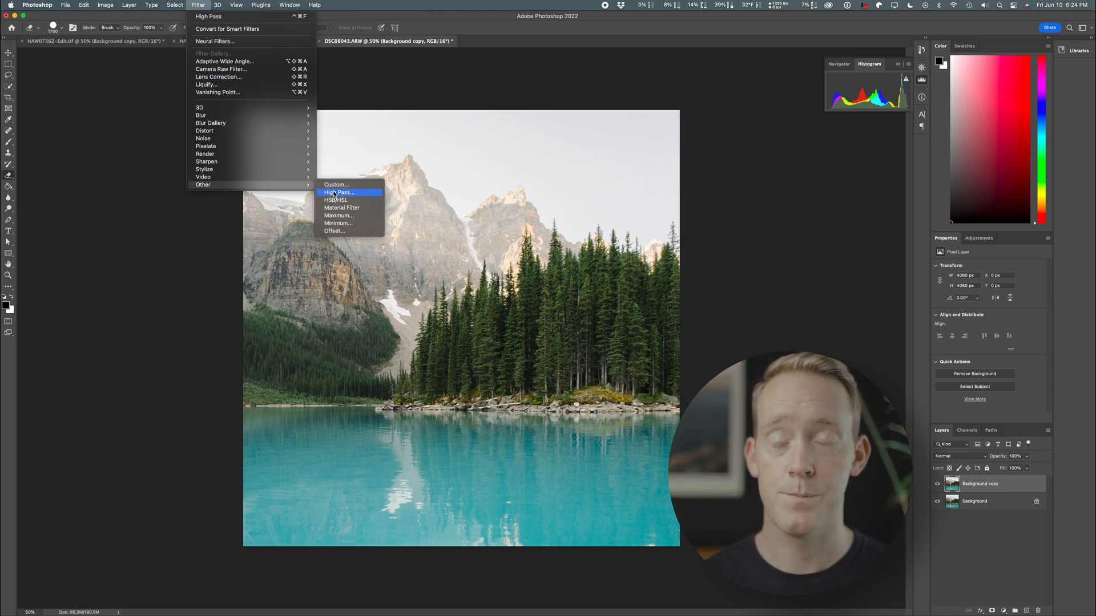
click(335, 193)
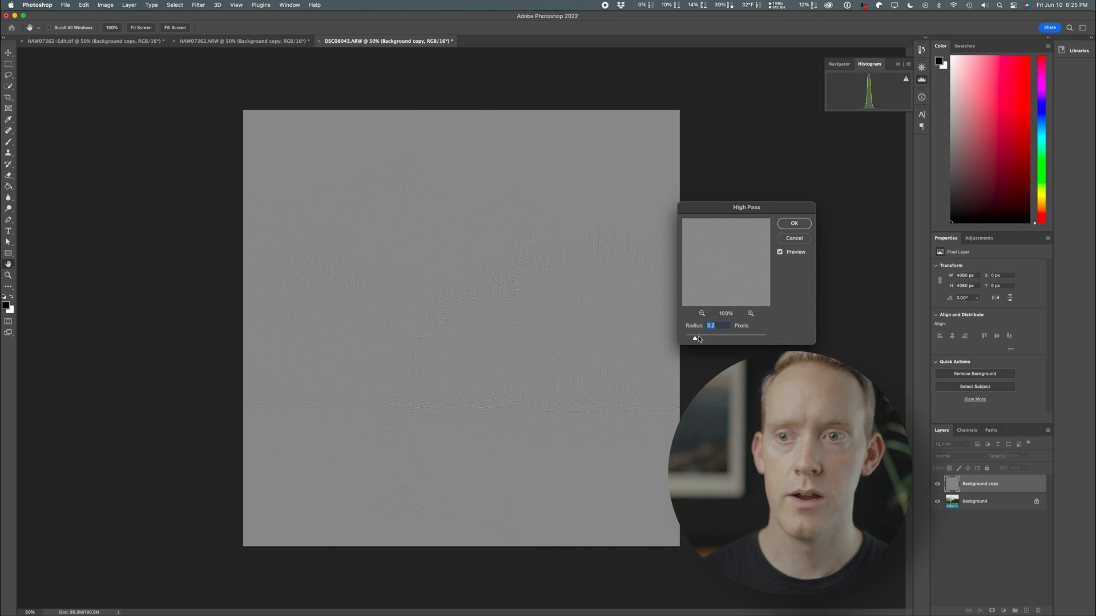
drag(696, 340, 712, 338)
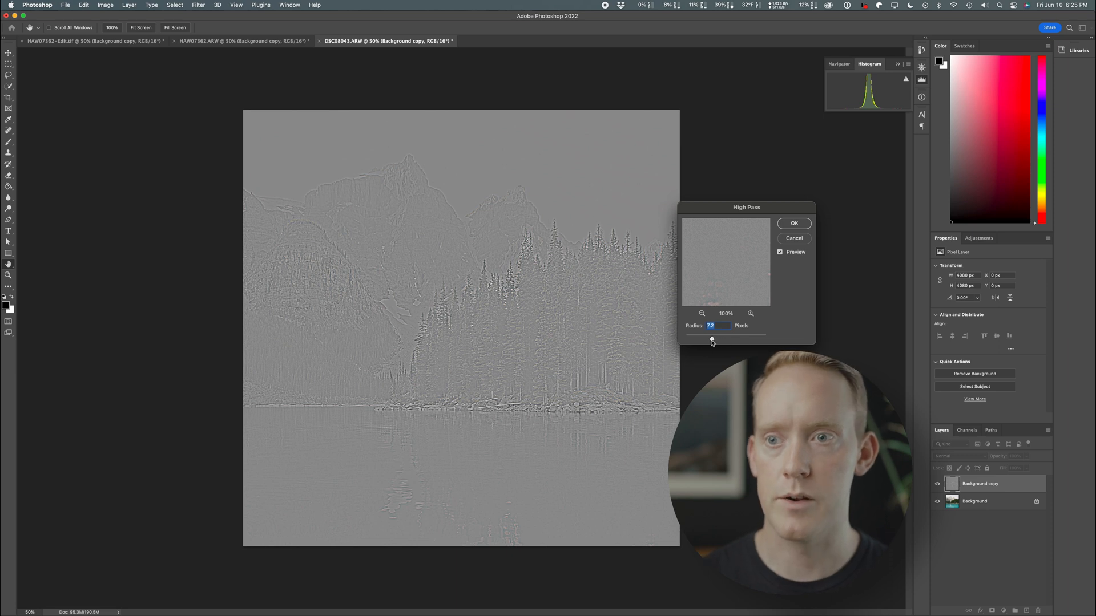
drag(711, 340, 695, 341)
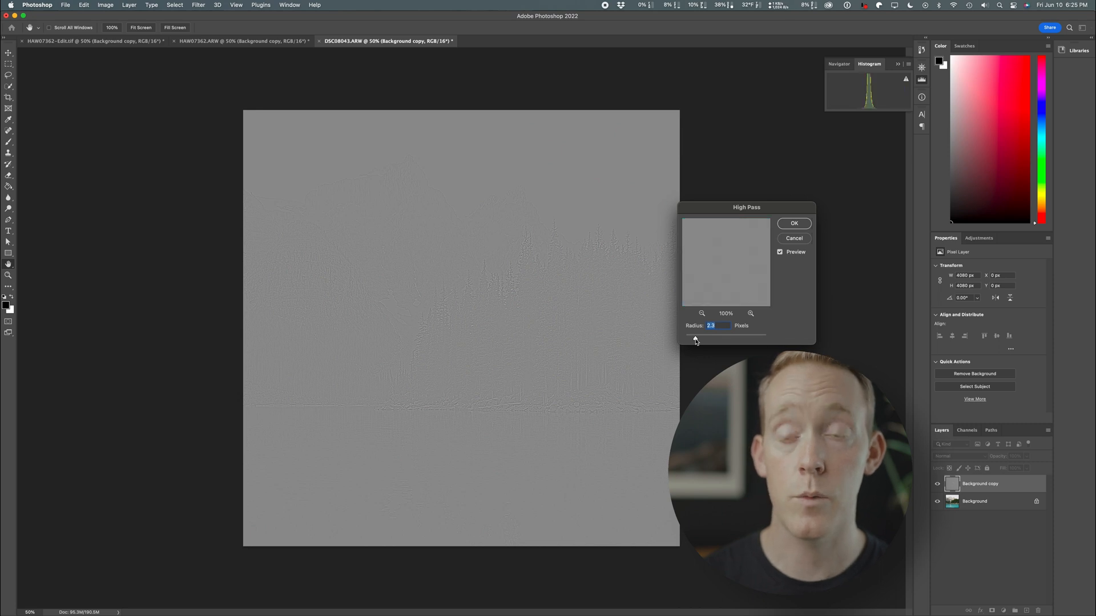
click(795, 223)
key(e)
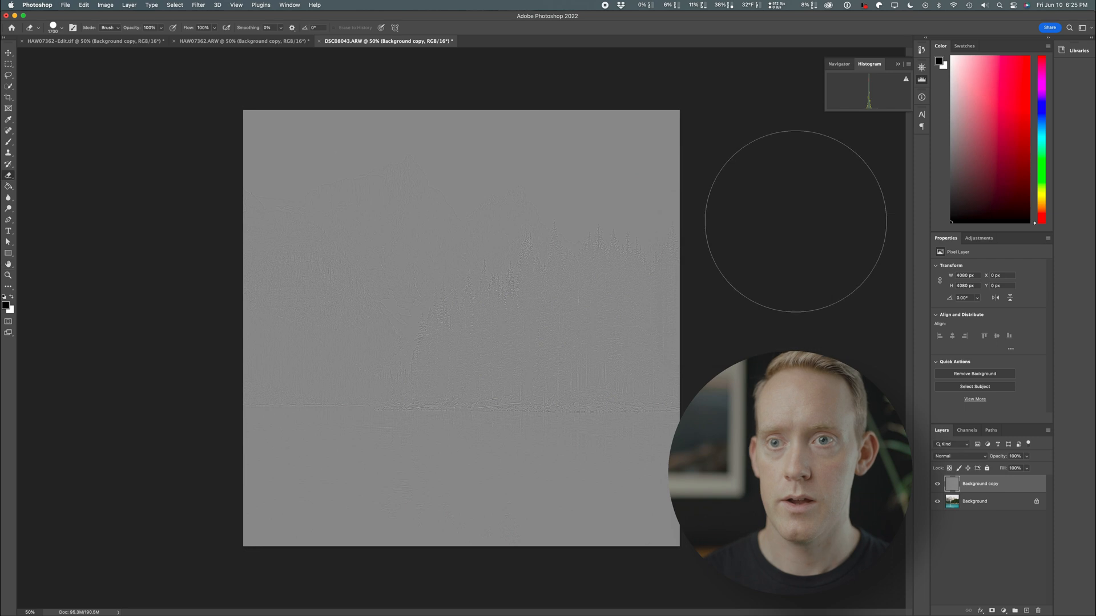
click(980, 458)
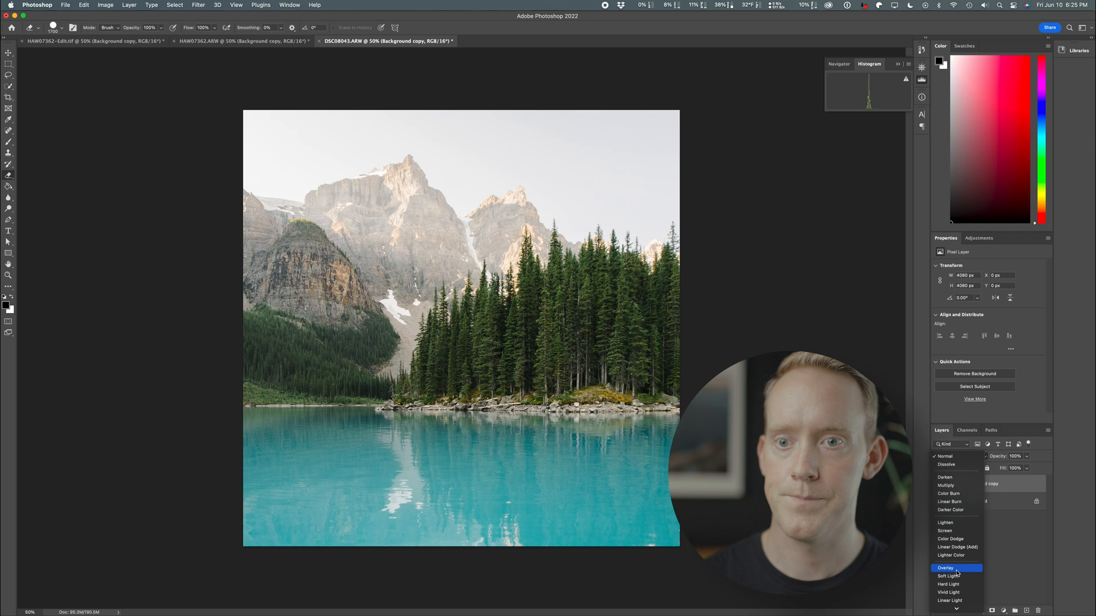
click(957, 570)
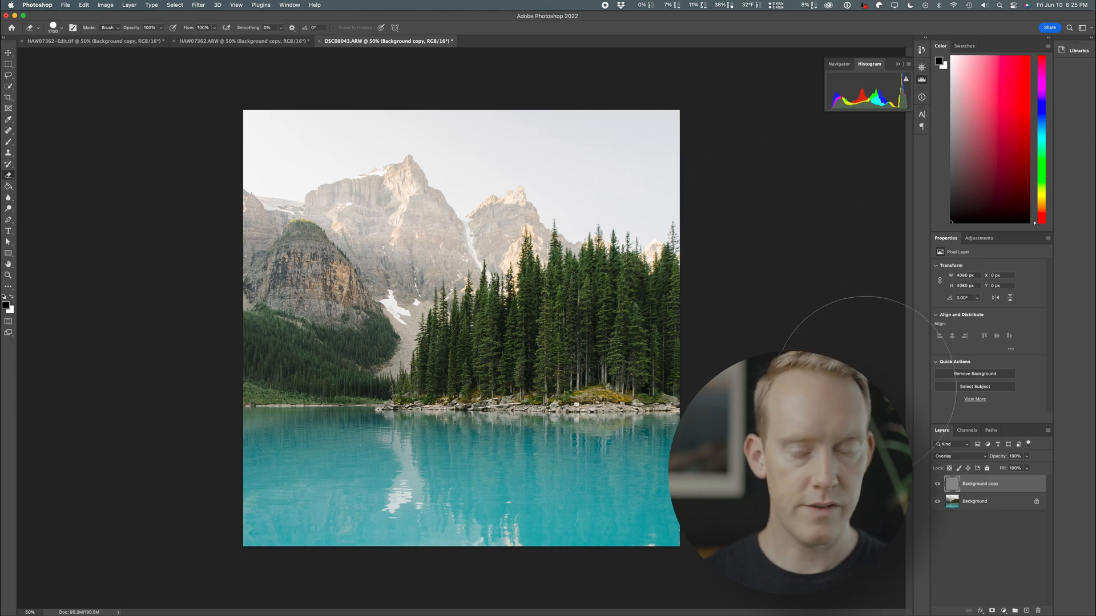
Compare the whole lake photo with the Background copy sharpening layer hidden and shown several times.
click(937, 485)
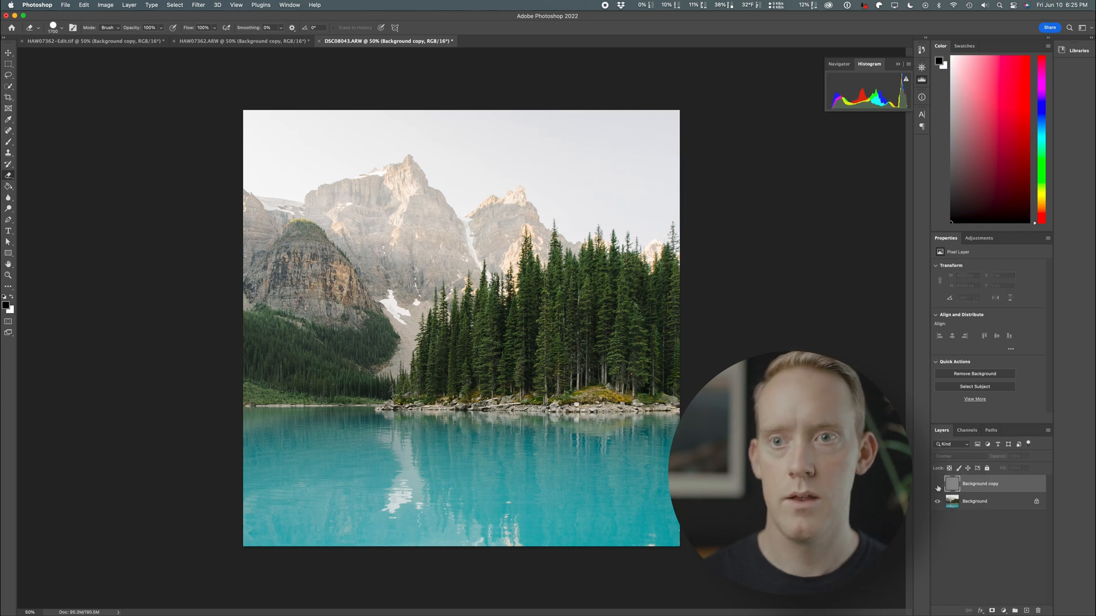
click(937, 485)
click(937, 485)
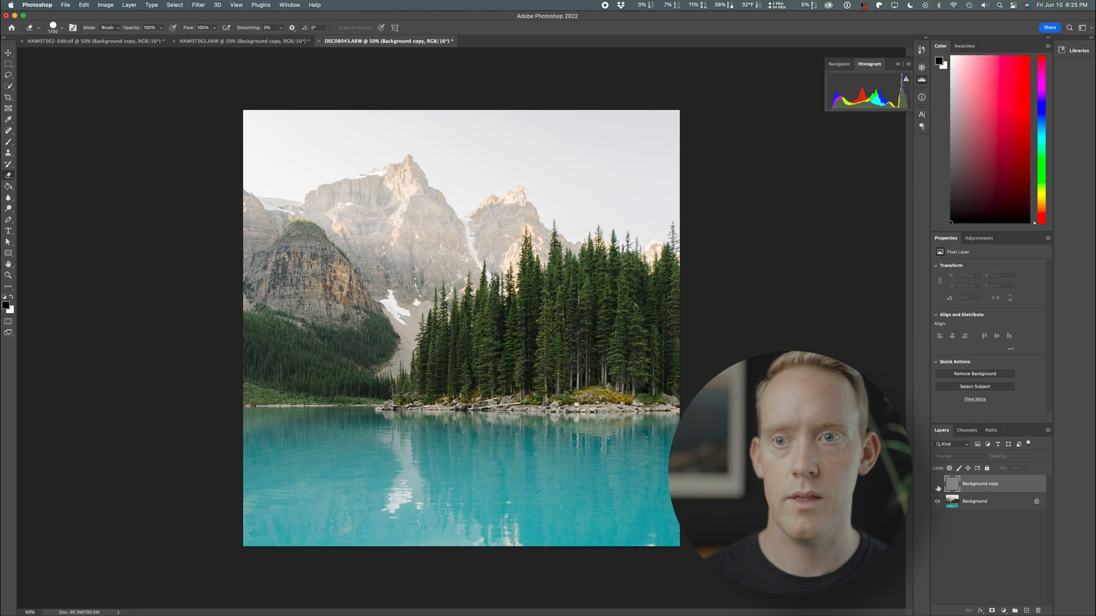
click(937, 486)
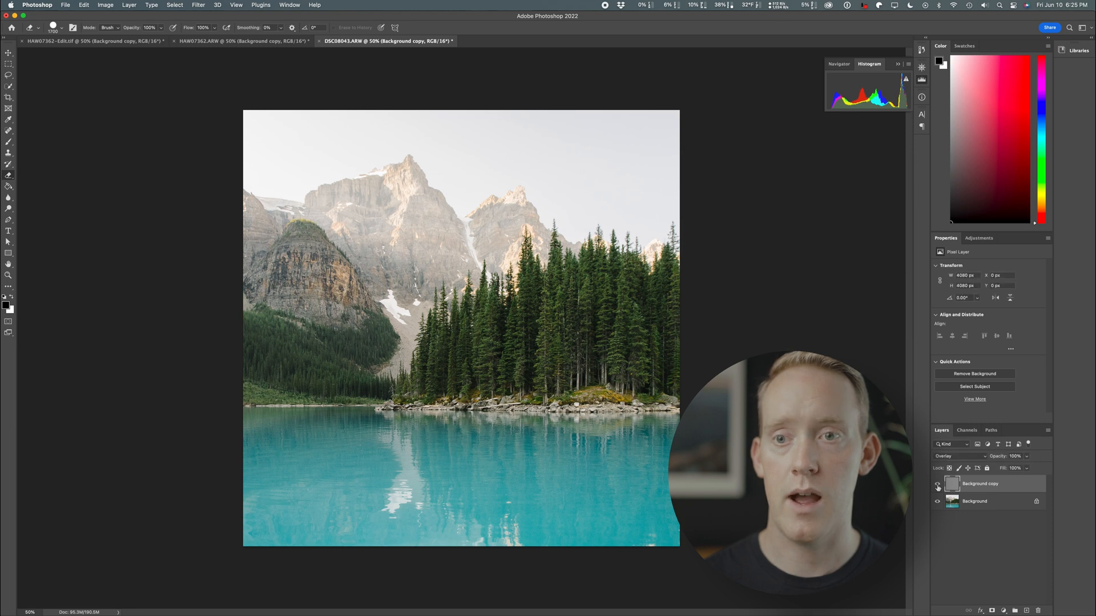
click(937, 485)
click(937, 486)
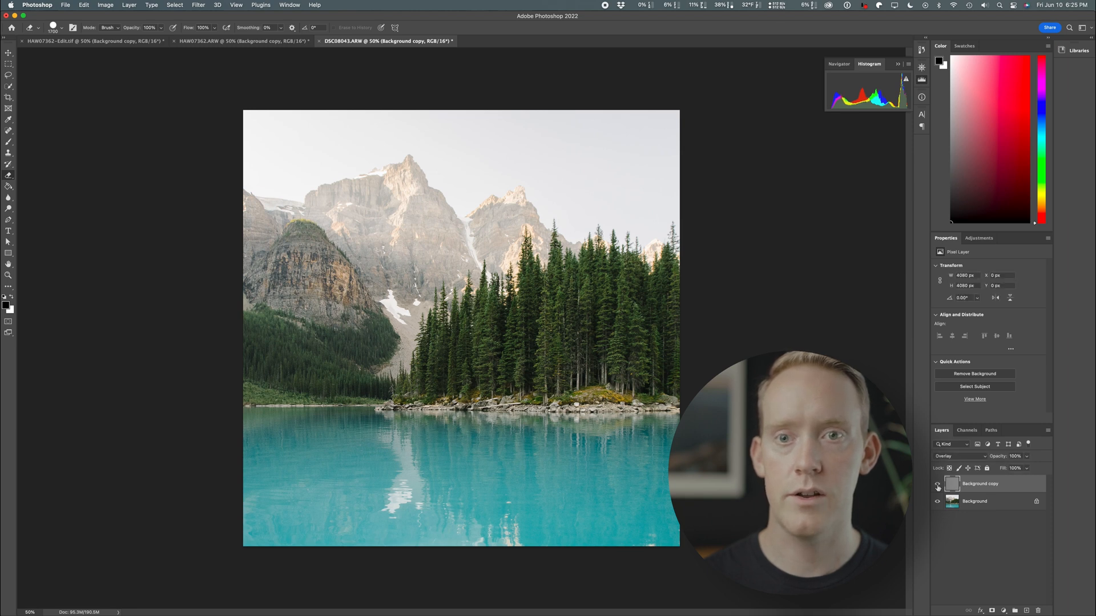
click(937, 485)
click(937, 486)
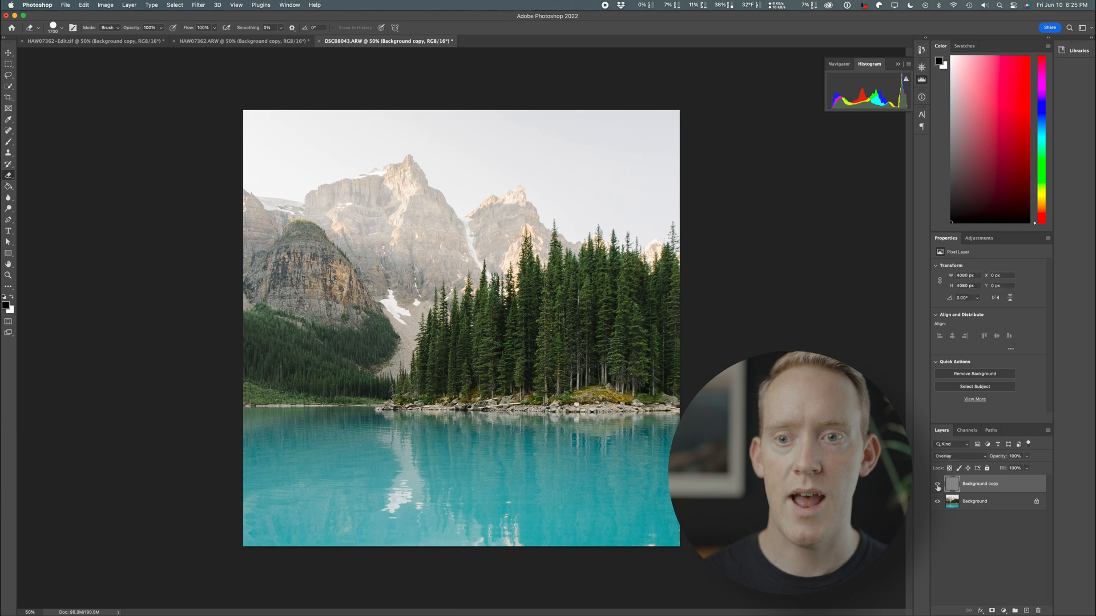
click(937, 485)
click(937, 486)
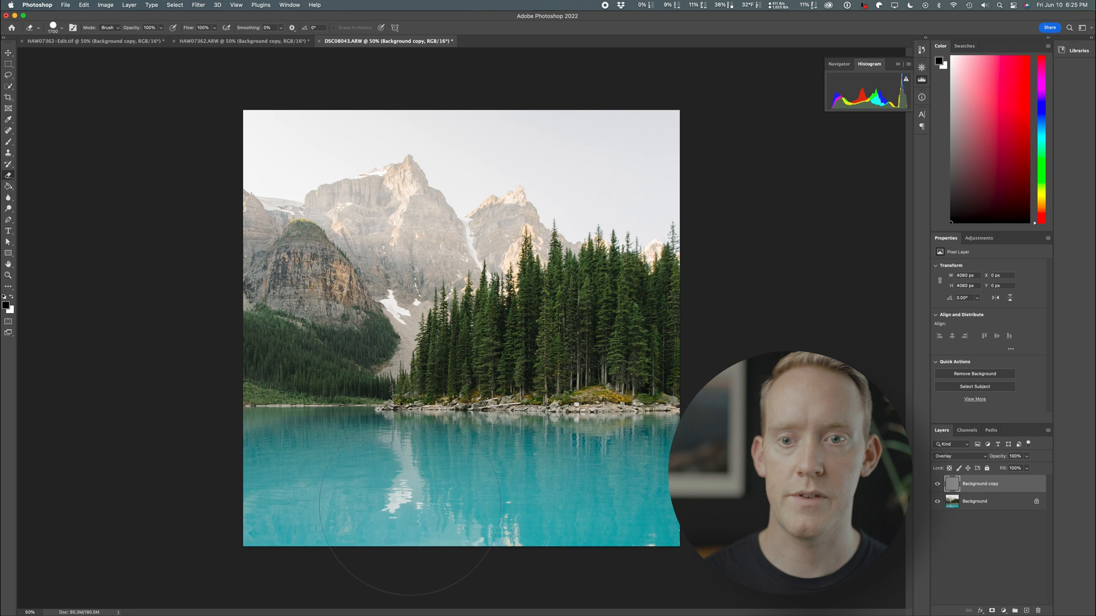
click(937, 484)
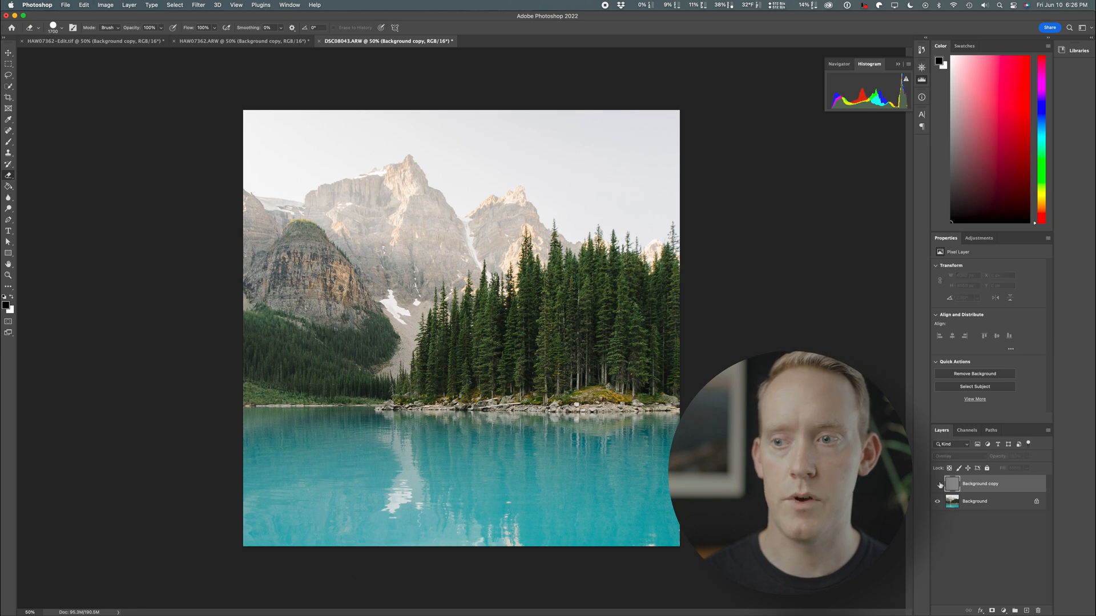
click(937, 484)
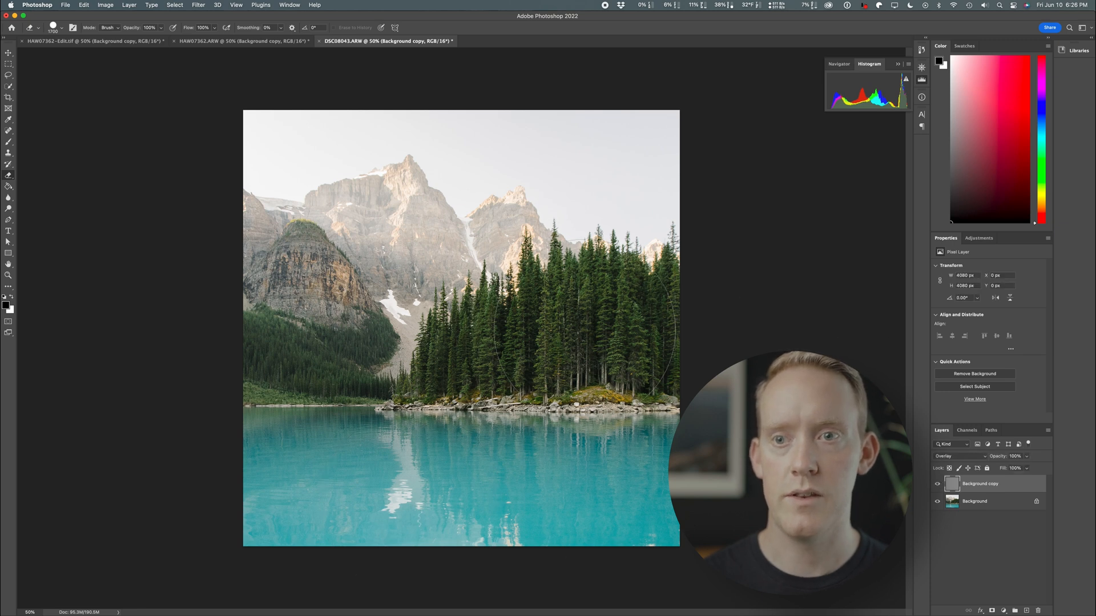
Examine the trees and the water at 200% with the Background copy layer hidden and shown.
key(super+equal)
key(super+equal)
key(super+equal)
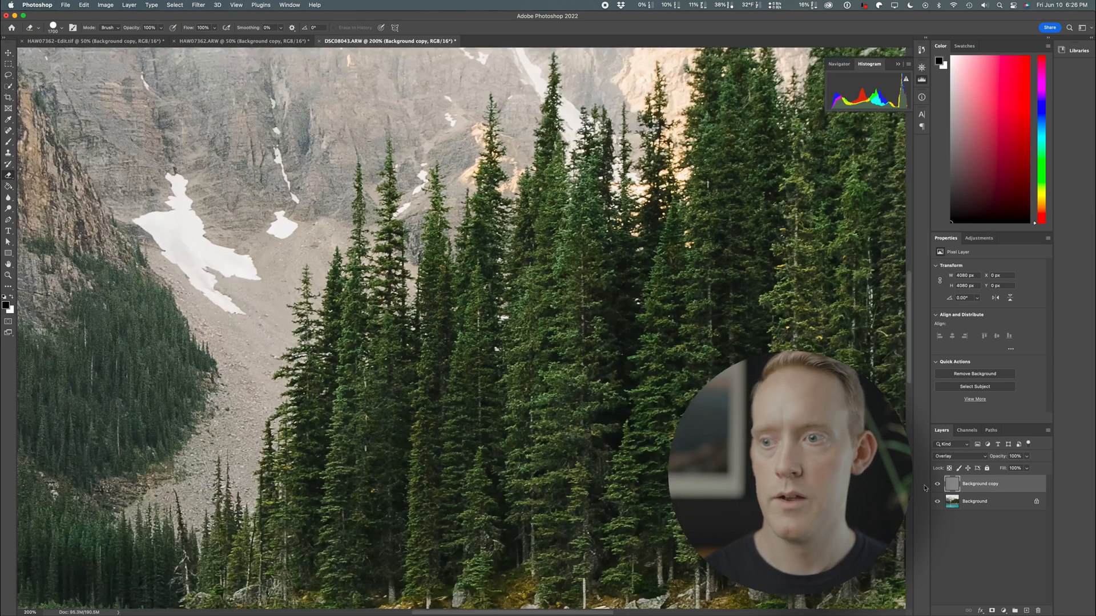
click(936, 485)
click(937, 485)
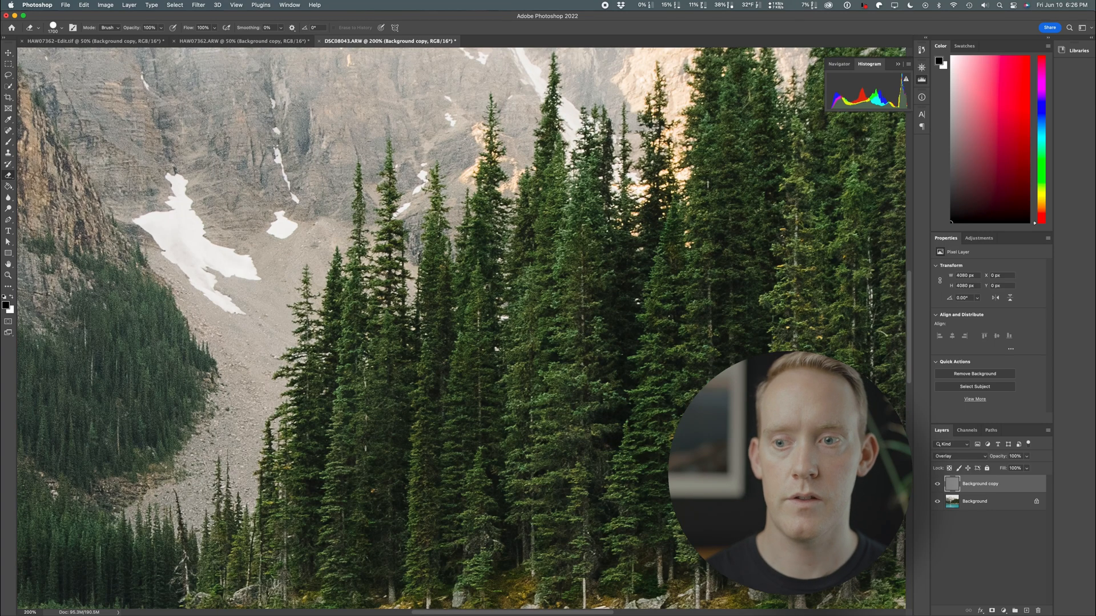
scroll(461, 328, down, 15)
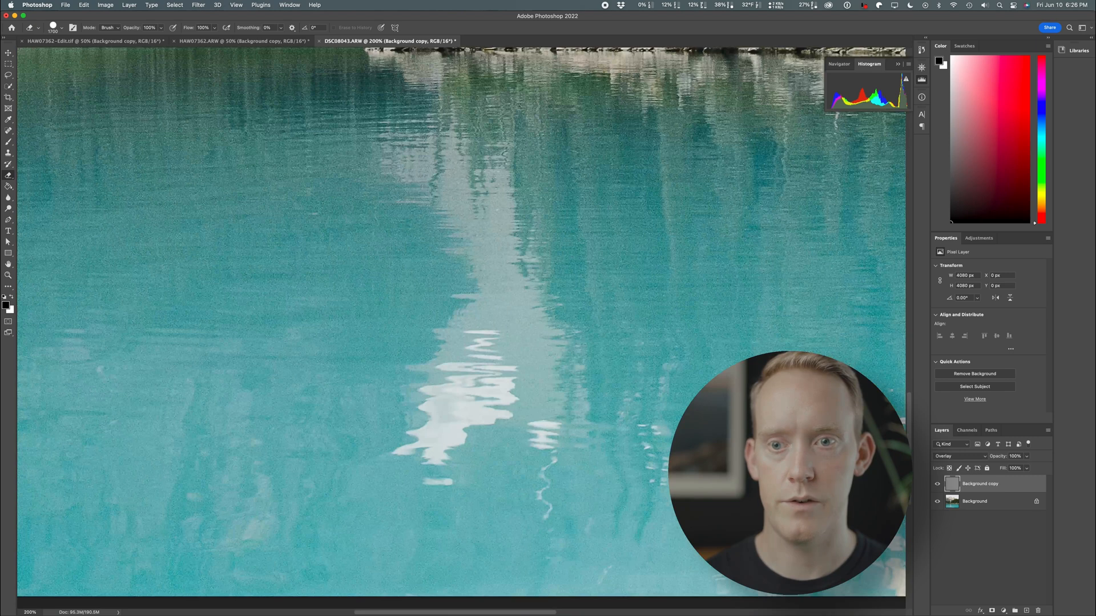
click(936, 484)
click(936, 485)
key(super+0)
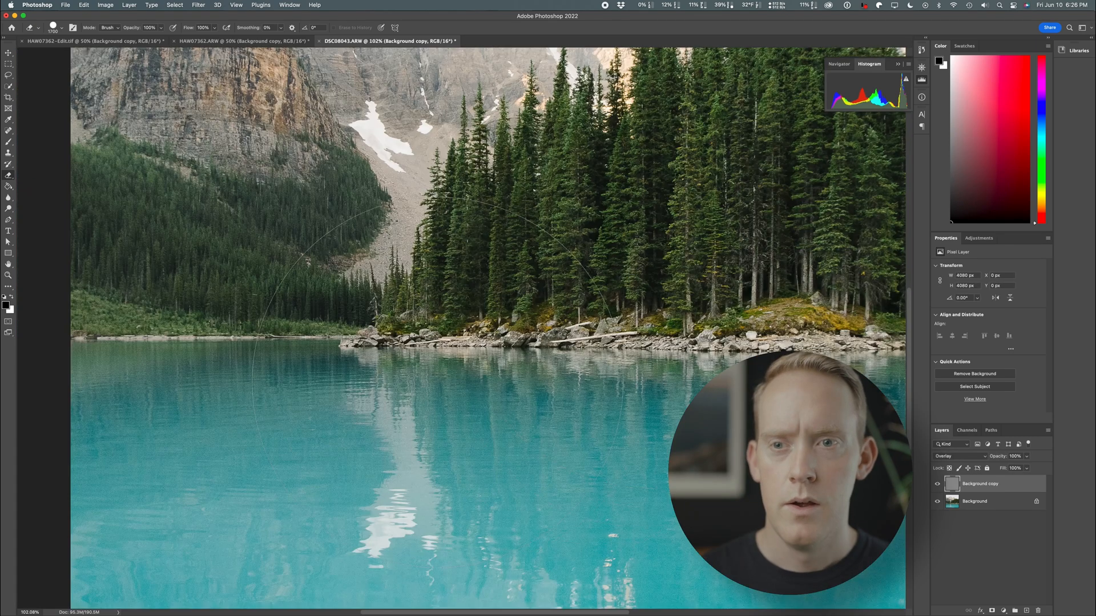
scroll(531, 411, down, 3)
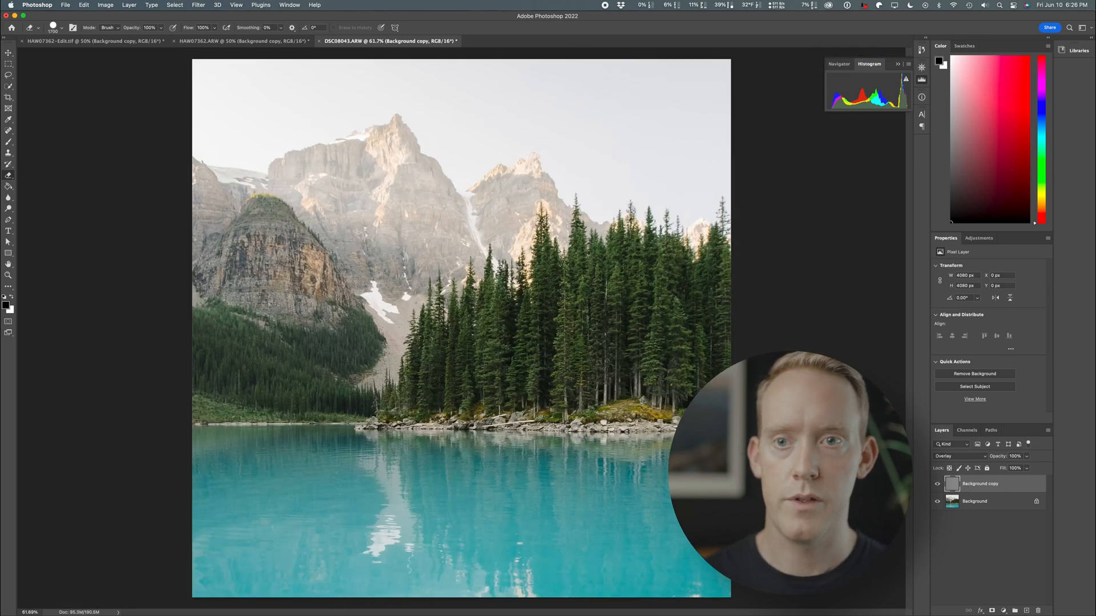
Select the lake water on the Background layer with the Quick Selection tool, refining the selection edge along the shoreline.
click(988, 505)
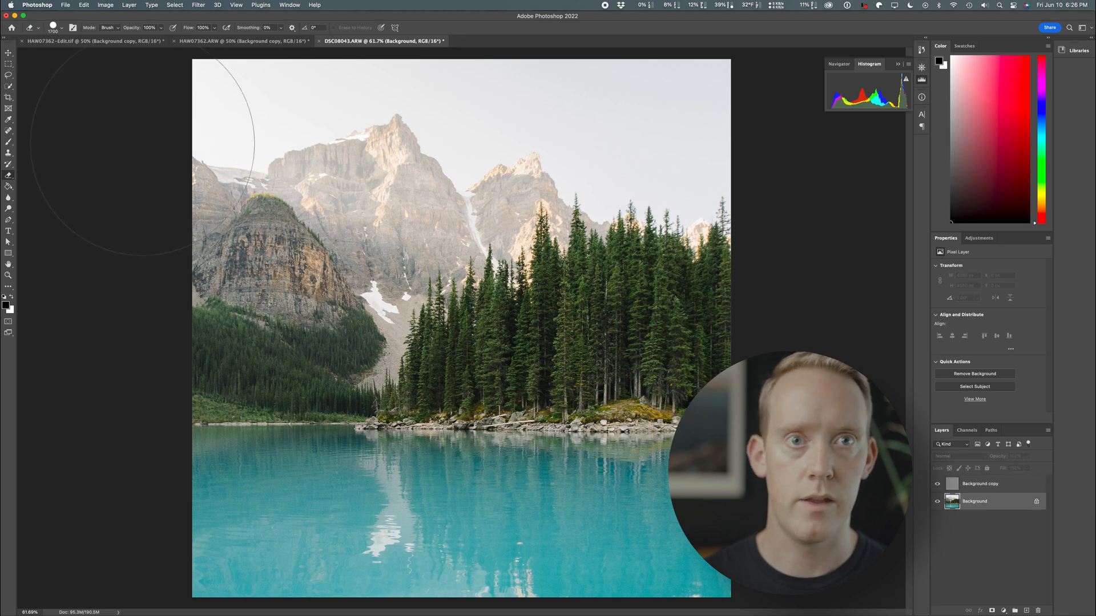
click(9, 86)
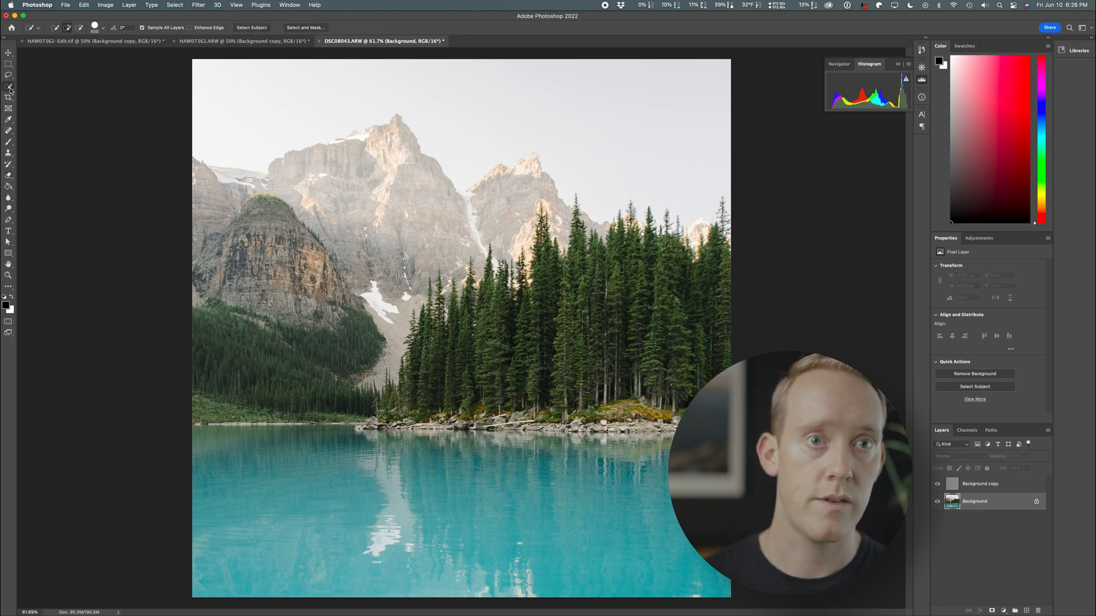
drag(630, 537, 275, 482)
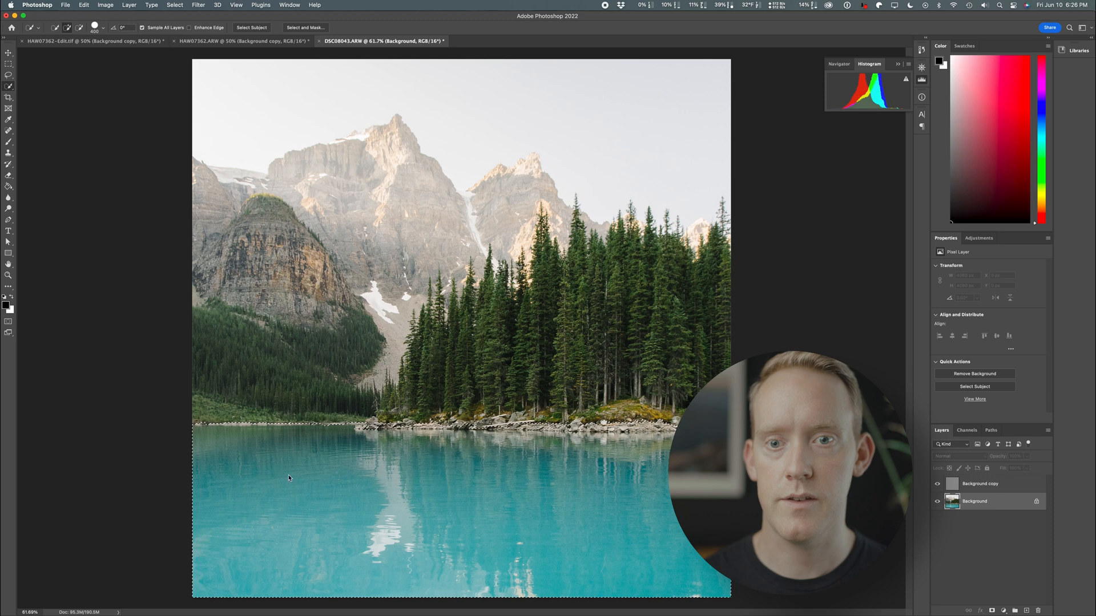
alt+click(356, 402)
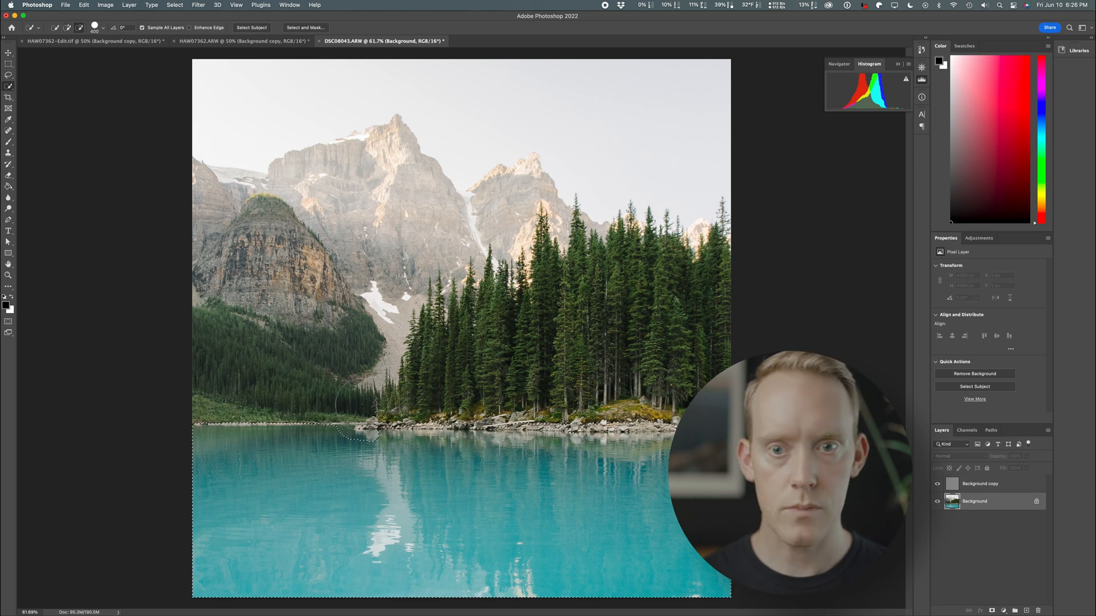
drag(355, 456, 323, 458)
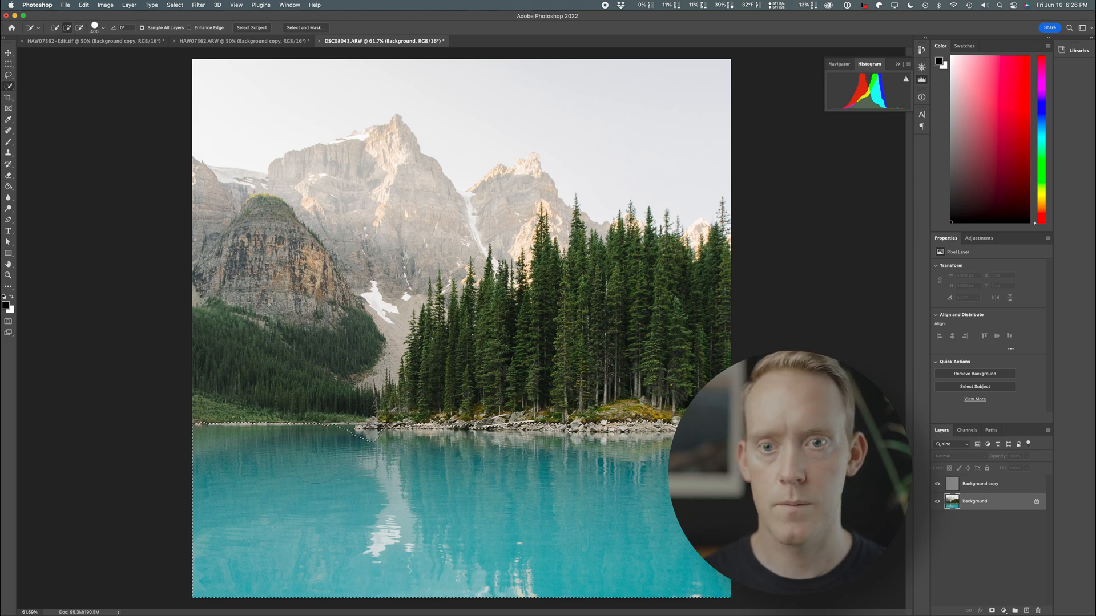
drag(434, 414, 667, 400)
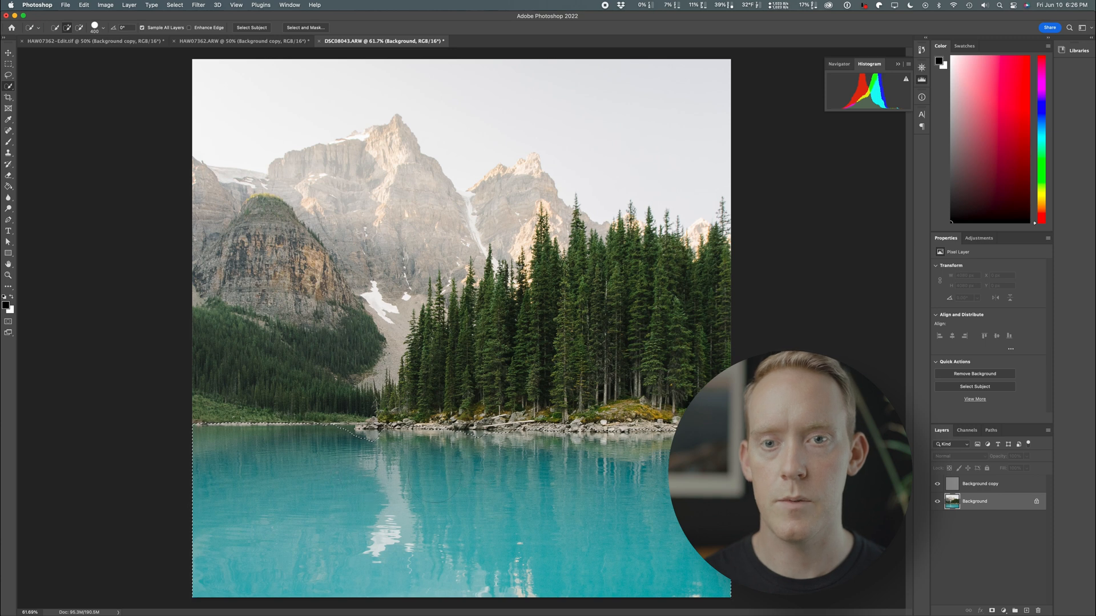
Erase the selected water area from the Background copy layer, deselect it, and compare the photo with that layer hidden and shown.
click(991, 484)
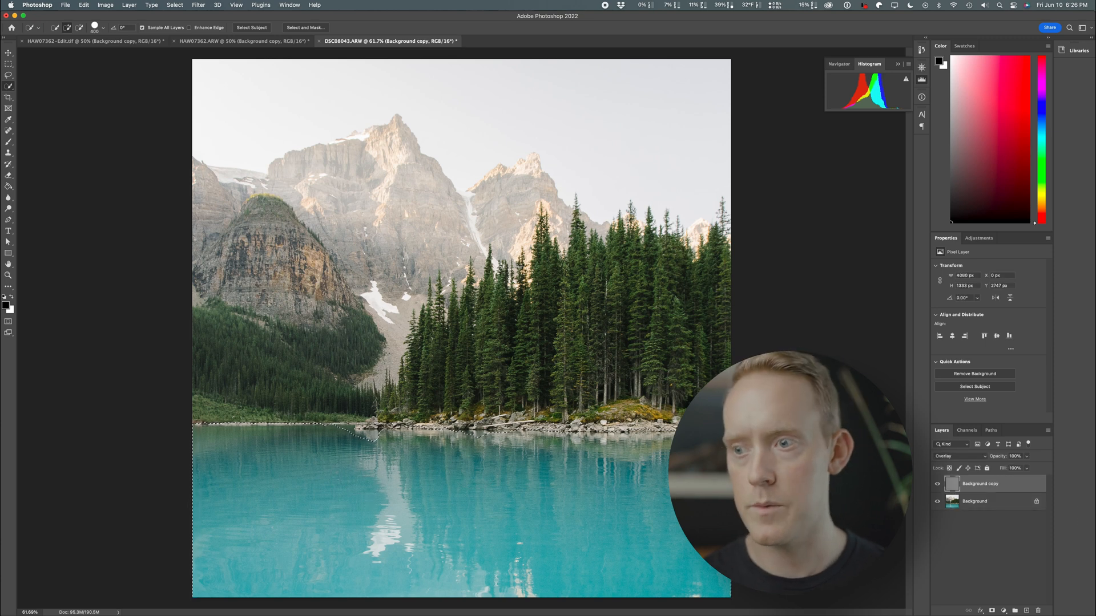
click(8, 175)
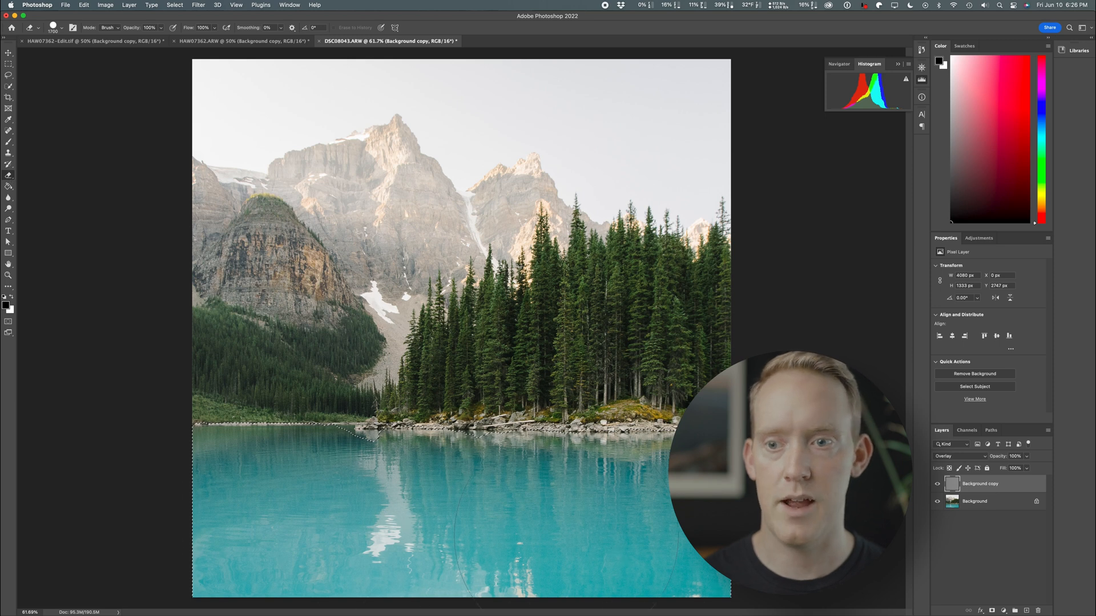
drag(308, 493, 384, 495)
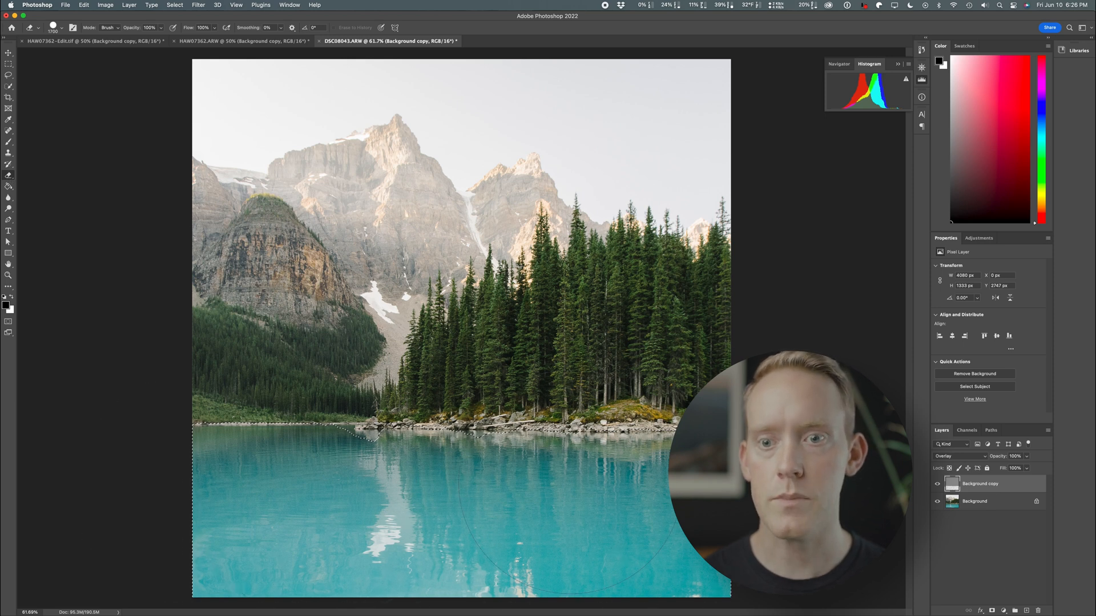
key(super+d)
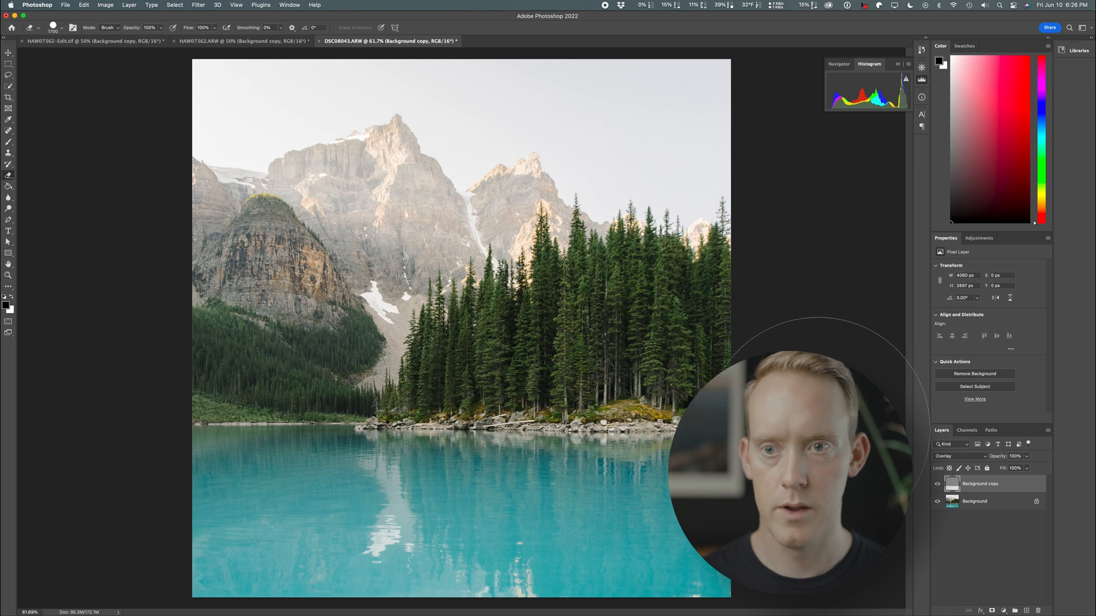
click(937, 485)
click(936, 484)
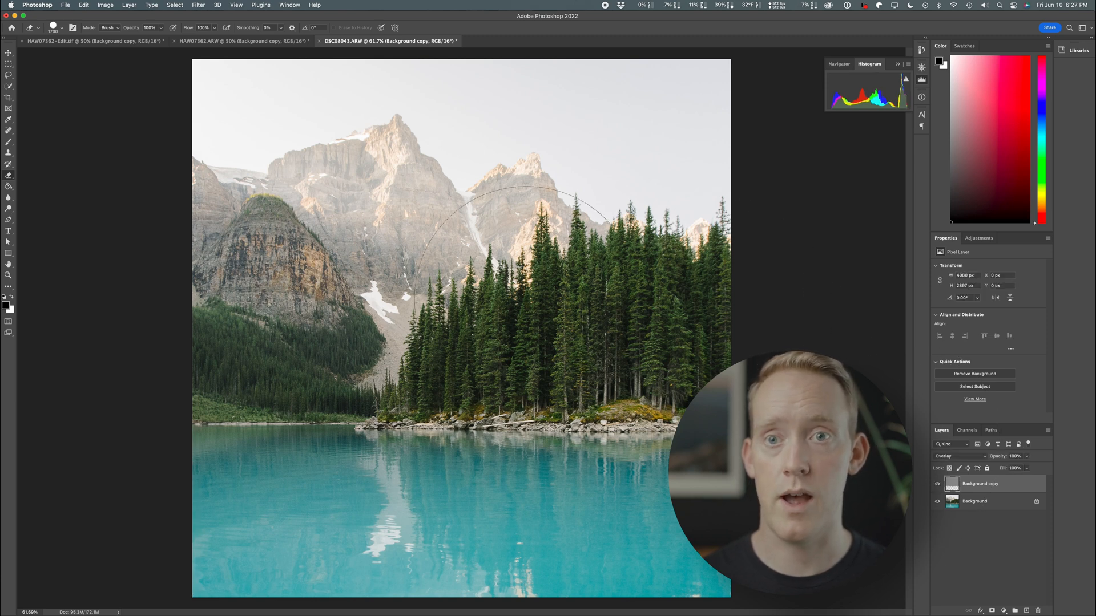